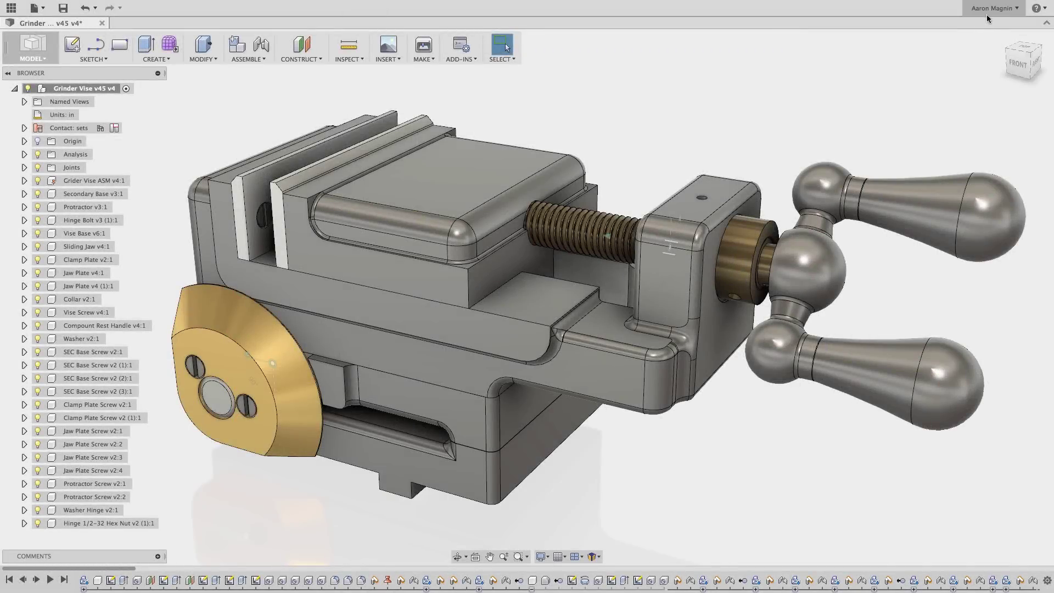
Open the Preferences and view the available Pan, Zoom, Orbit shortcut schemes, keeping Fusion selected
click(989, 11)
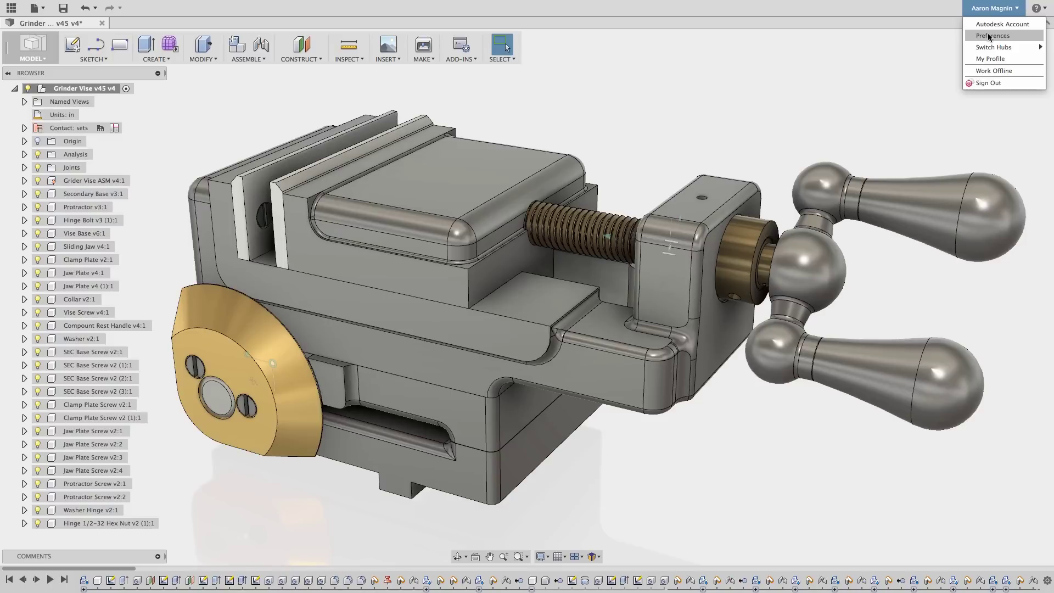
click(992, 36)
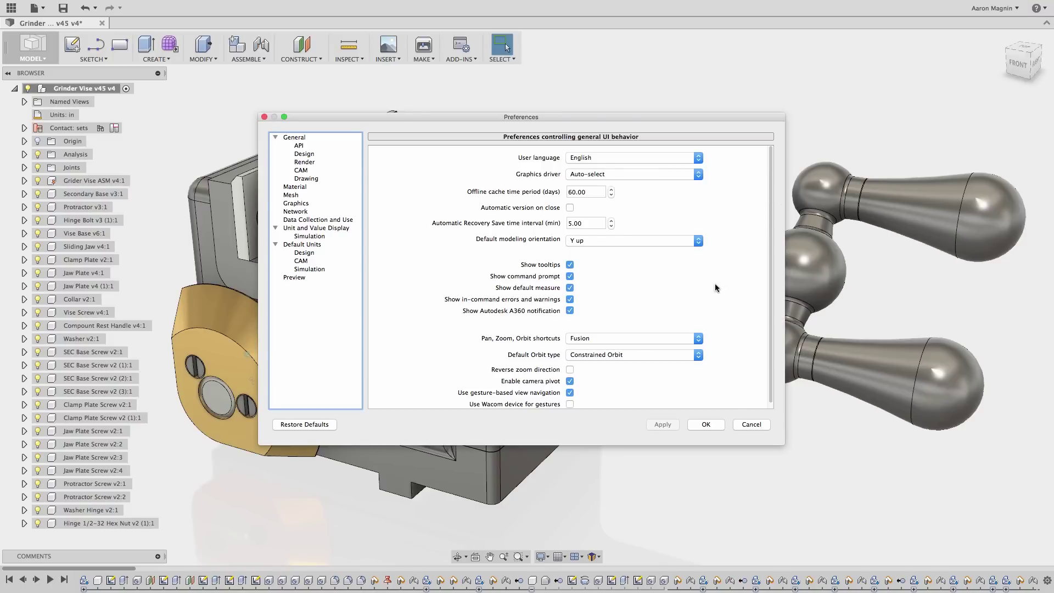
click(698, 338)
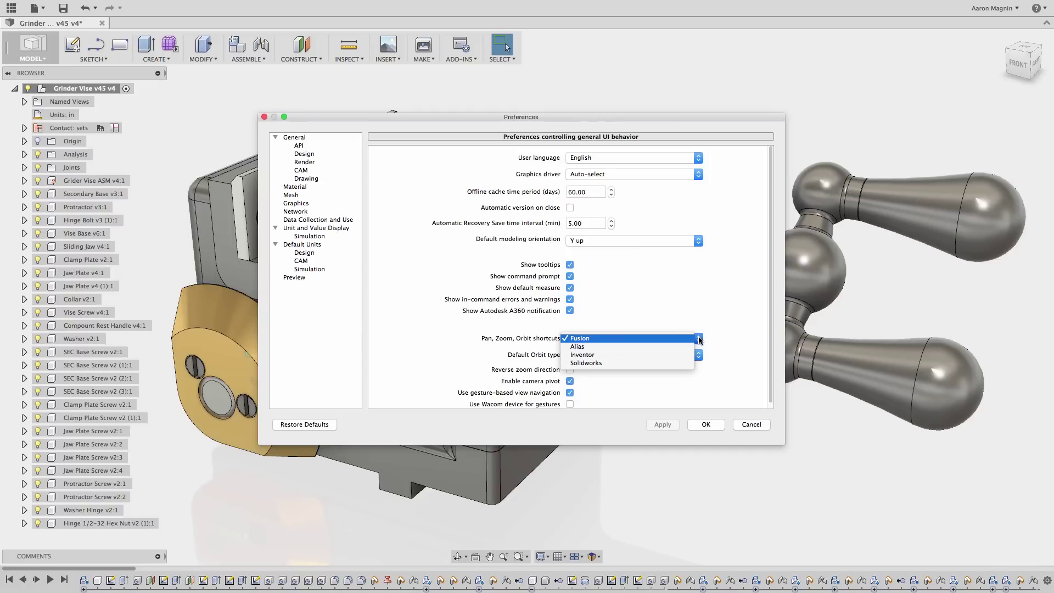
click(699, 339)
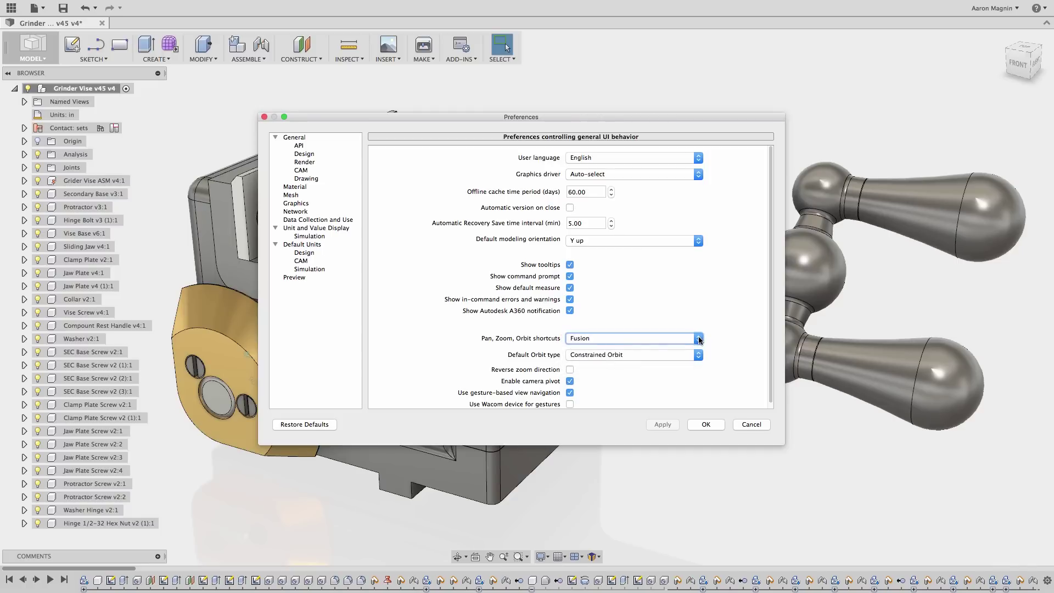
Review the Design History and Default workspace choices in the Design preferences, plus the Preview functionality options, and close the Preferences
click(306, 154)
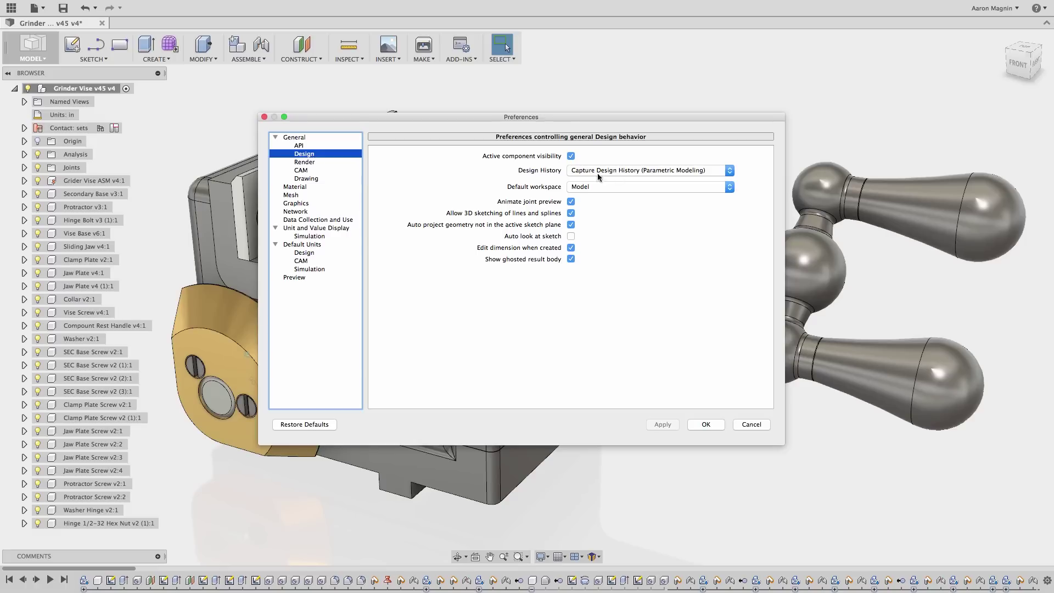
click(728, 172)
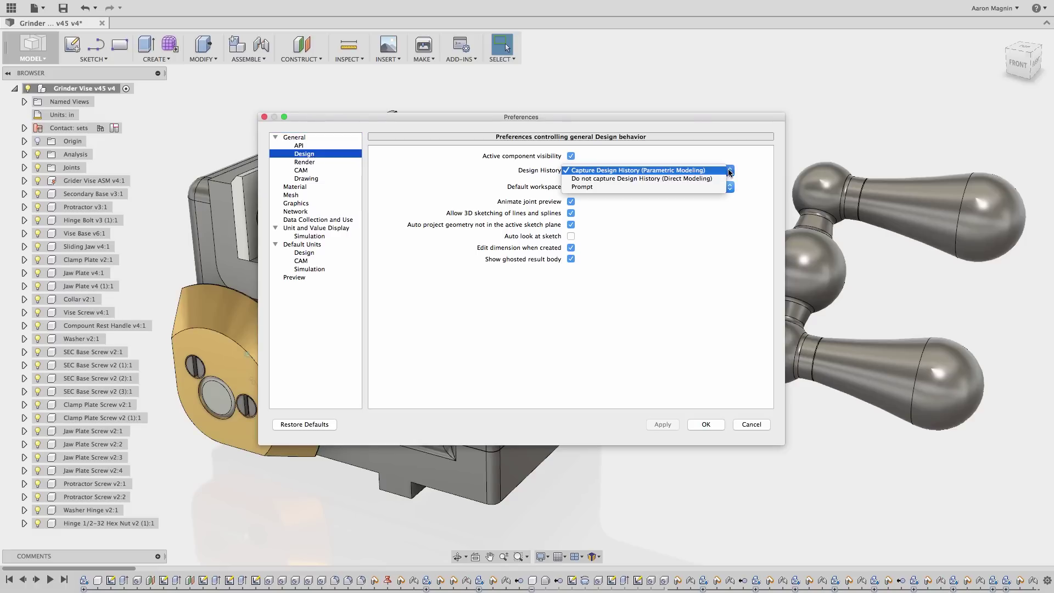
click(730, 172)
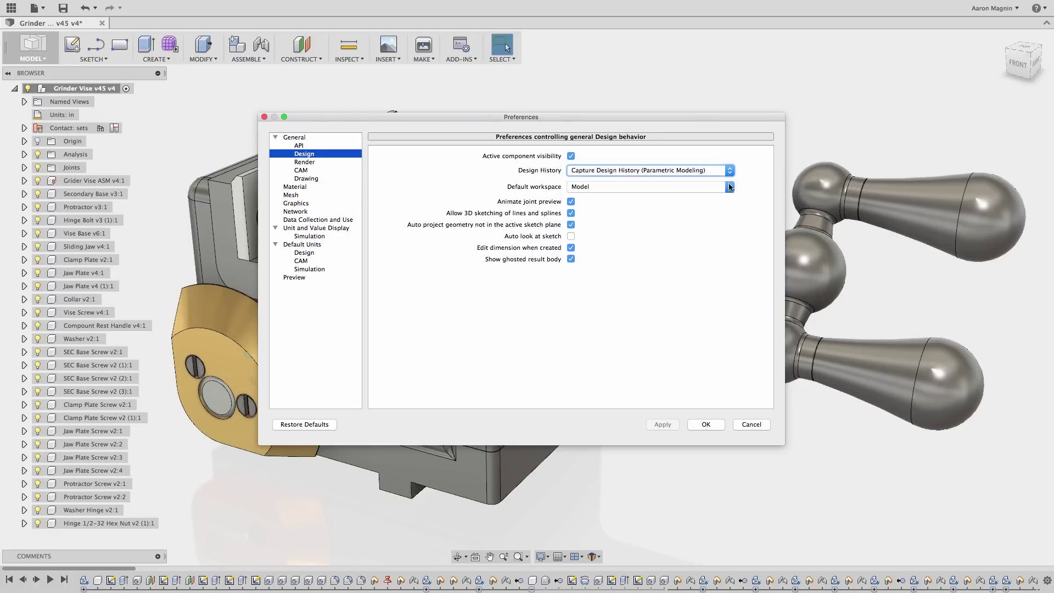
click(729, 187)
click(729, 189)
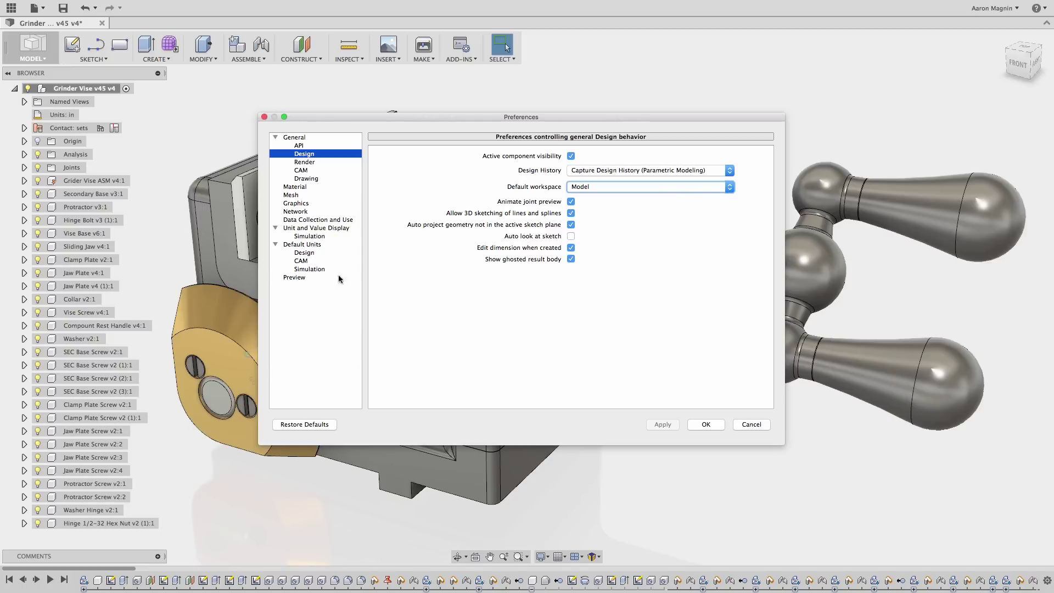
click(302, 278)
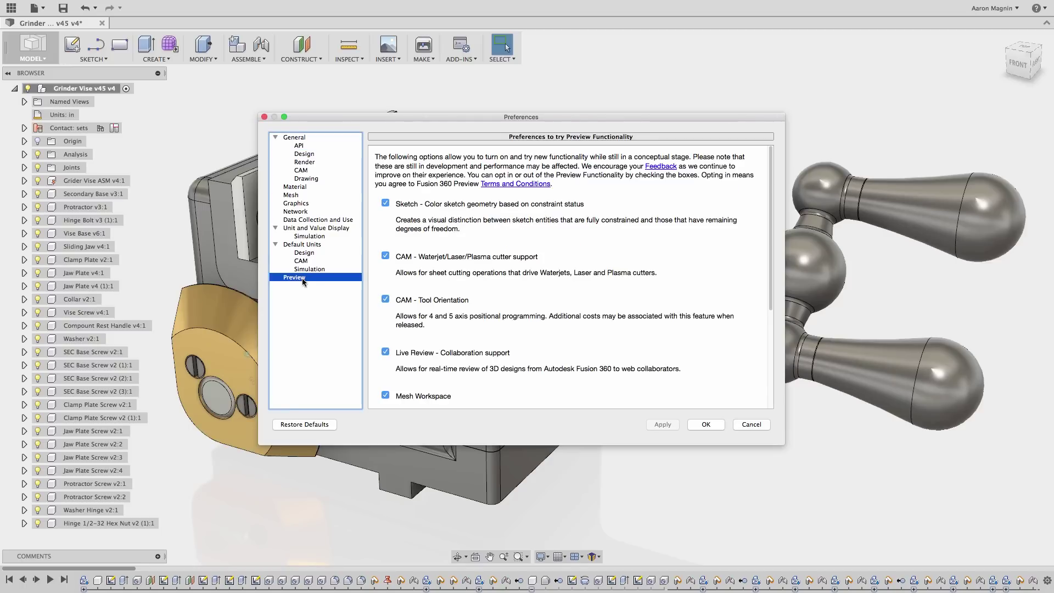
click(704, 424)
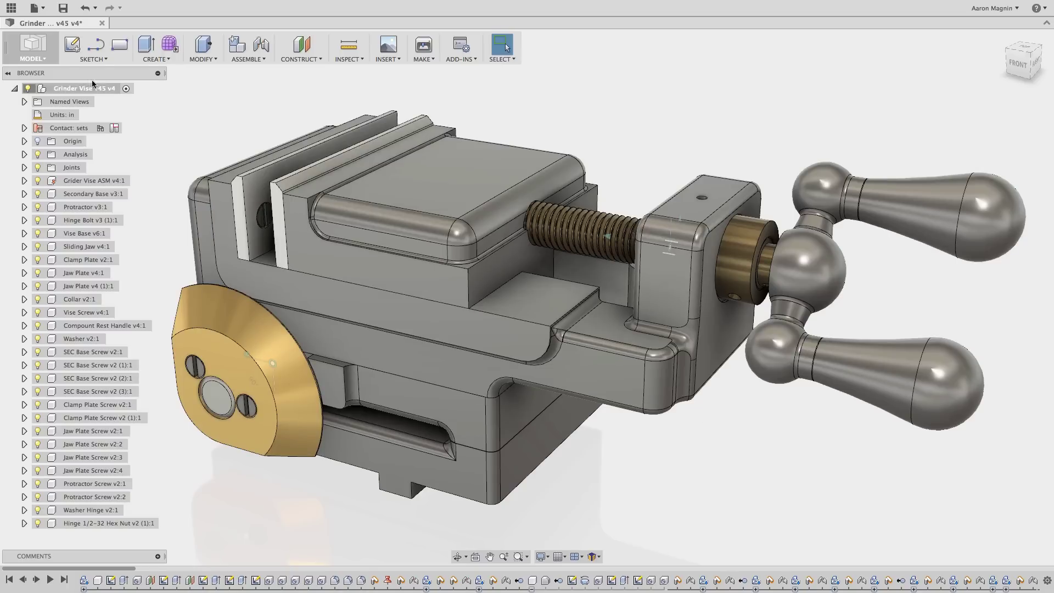
Open the list of available workspaces
click(49, 57)
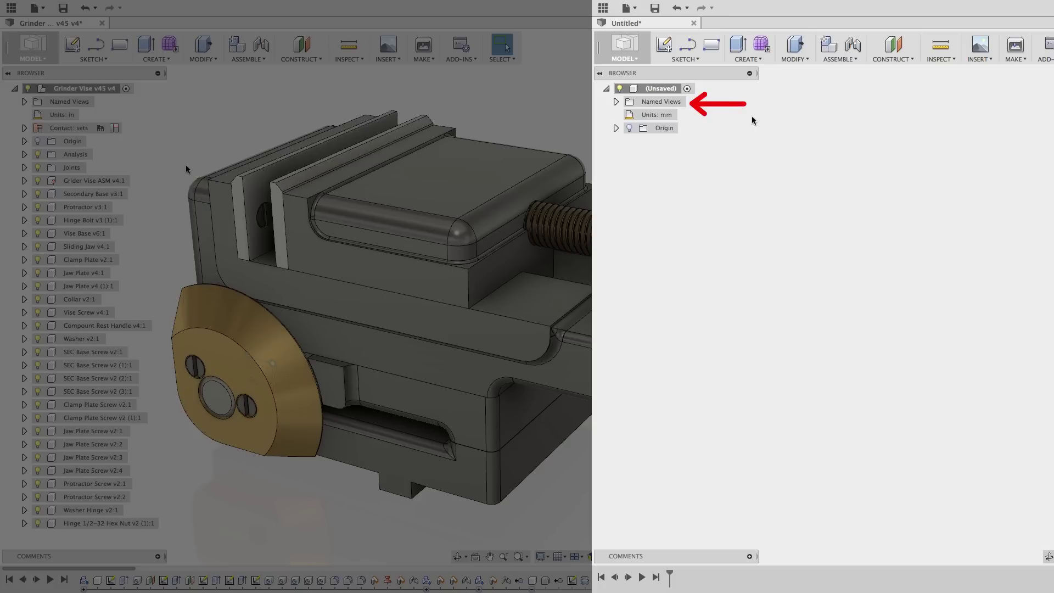
Show the origin in the untitled design and sketch a rectangle on the YZ plane with one corner at the origin
click(631, 129)
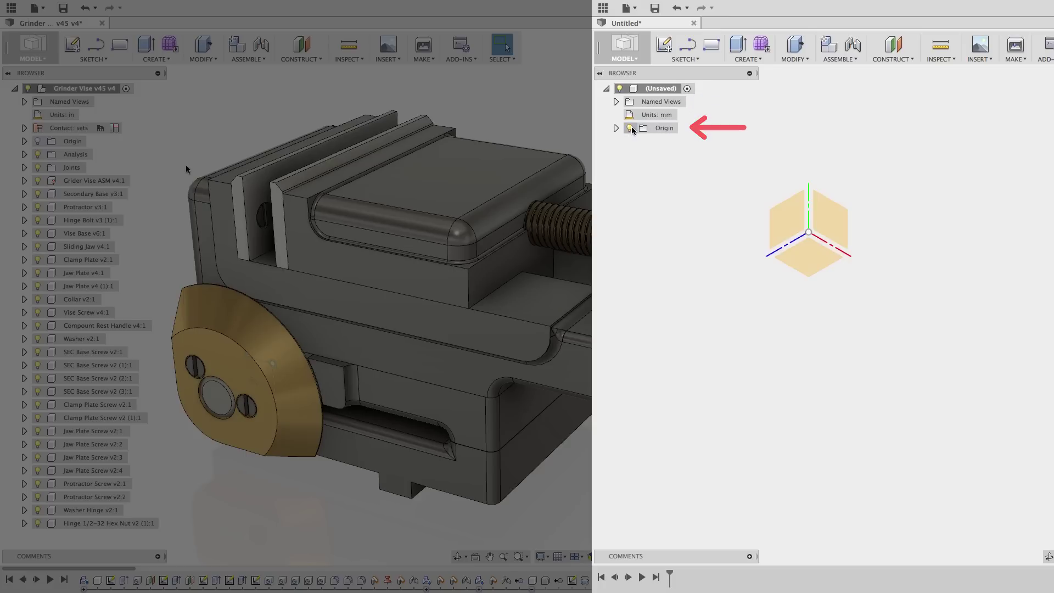
click(711, 44)
click(773, 221)
click(808, 231)
click(725, 216)
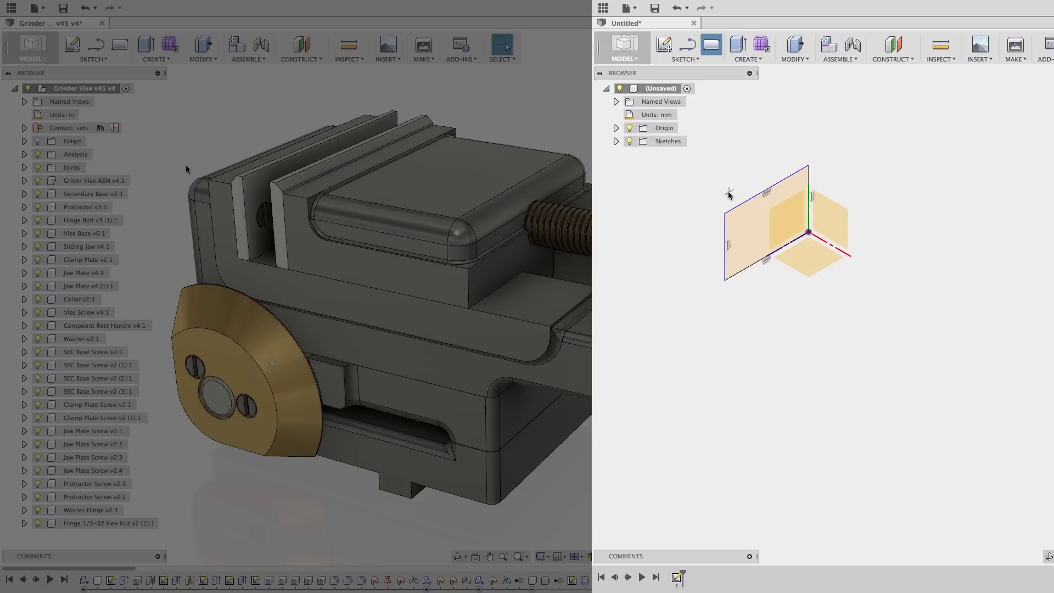
Extrude the rectangle into a solid box and hide the origin
key(e)
click(736, 207)
drag(760, 229, 737, 211)
key(Return)
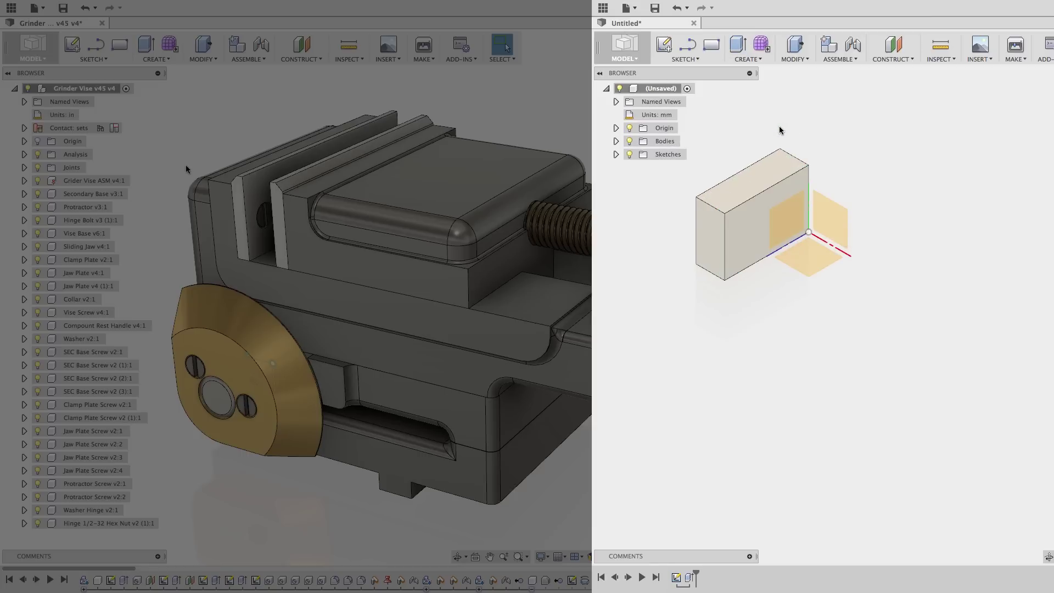
click(629, 128)
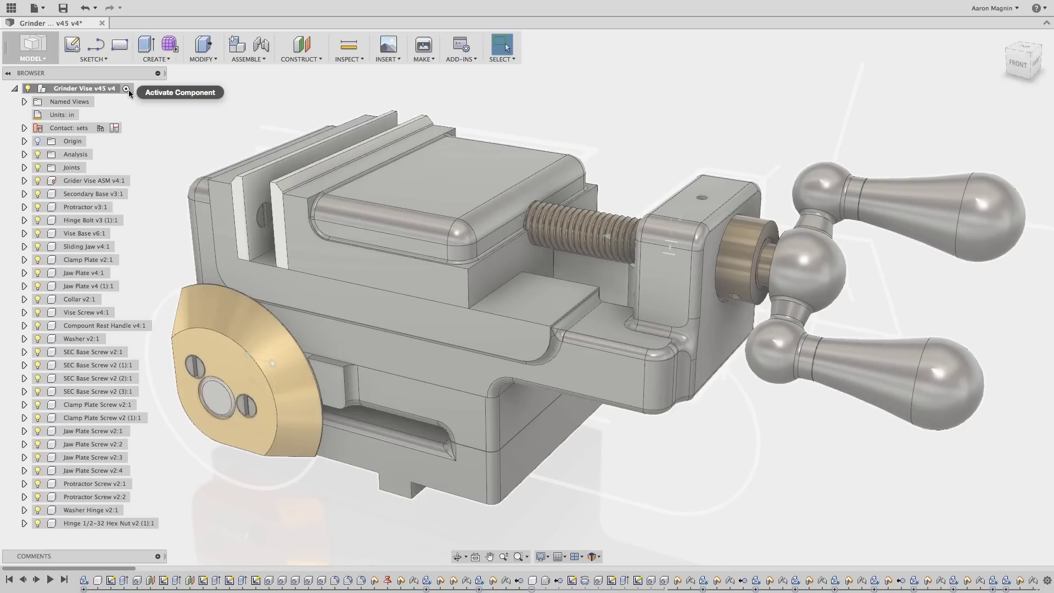
Inspect the Grinder Vise assembly's named views and its active units settings without changing them
click(126, 89)
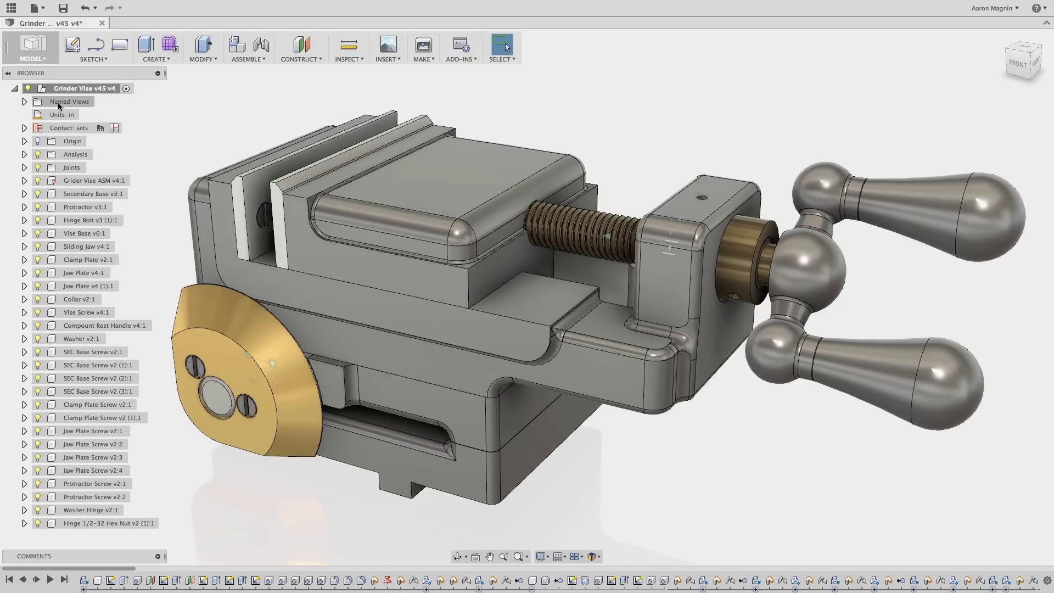
click(24, 103)
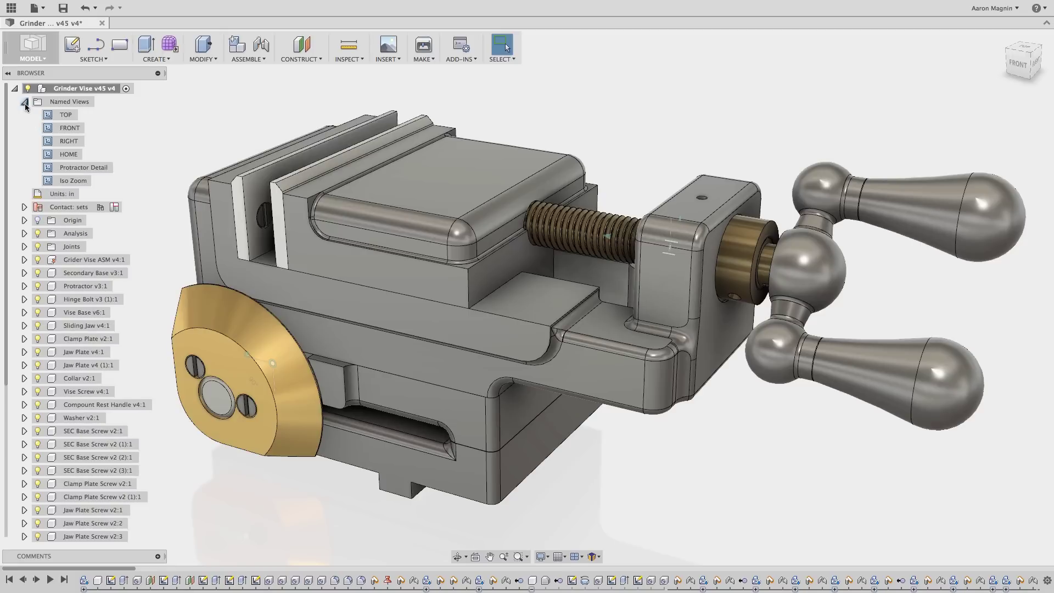
click(25, 103)
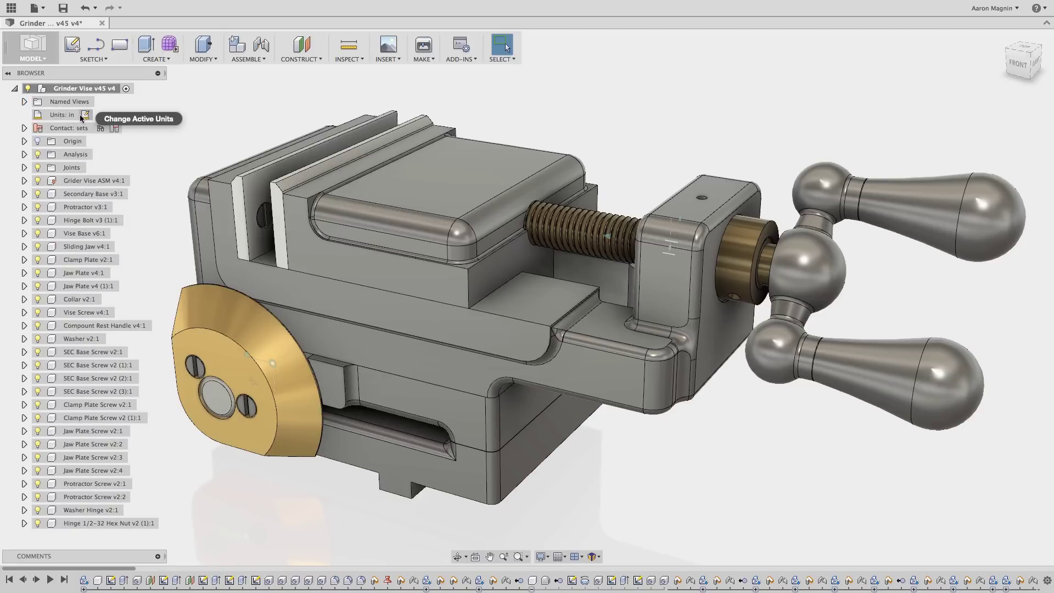
click(84, 115)
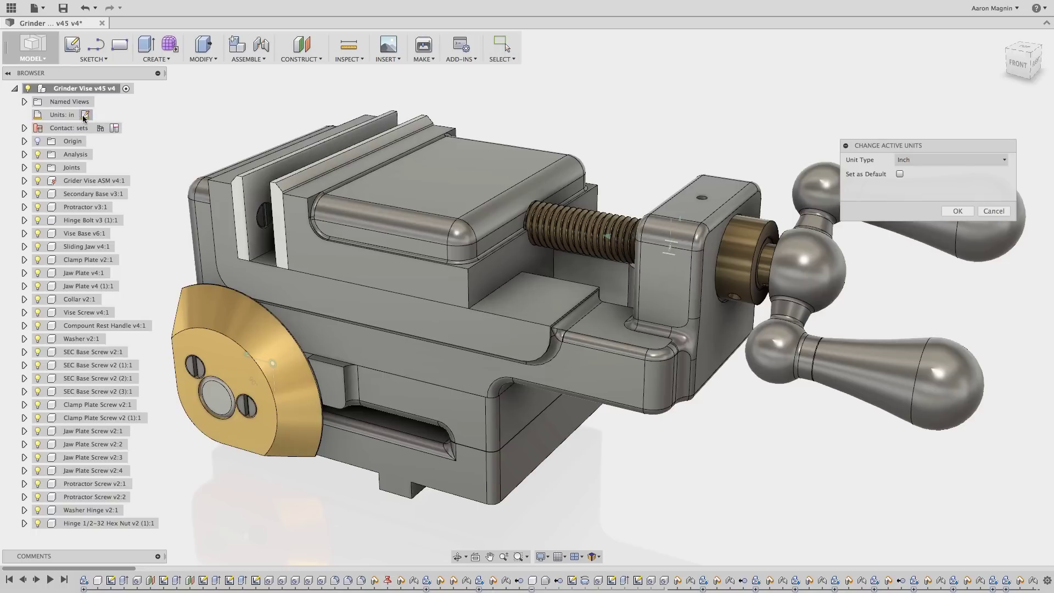
key(Escape)
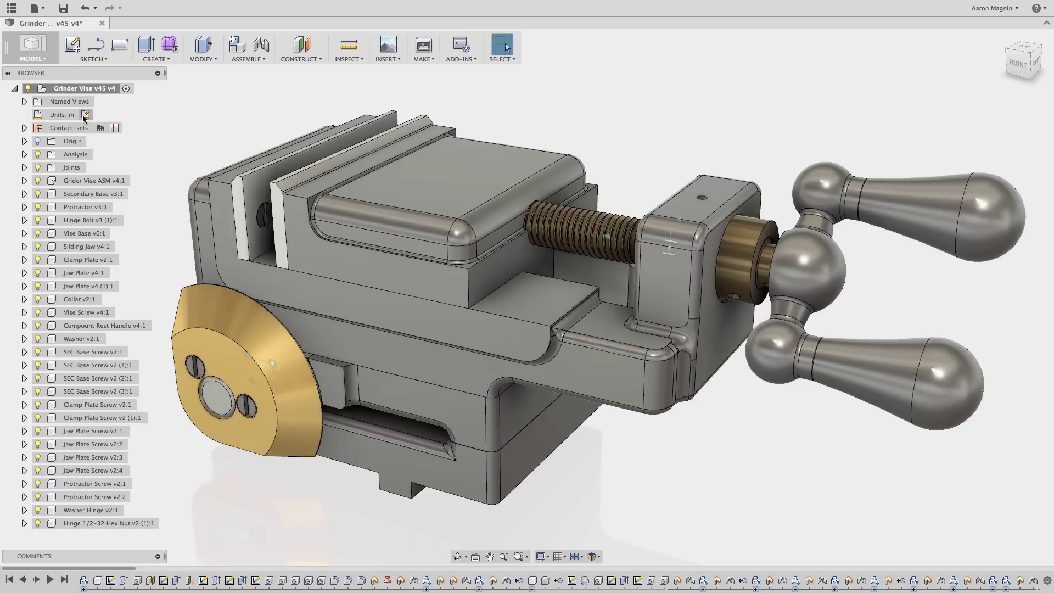
Examine the assembly's origin by highlighting the XY and XZ planes and briefly showing all origin geometry
click(24, 141)
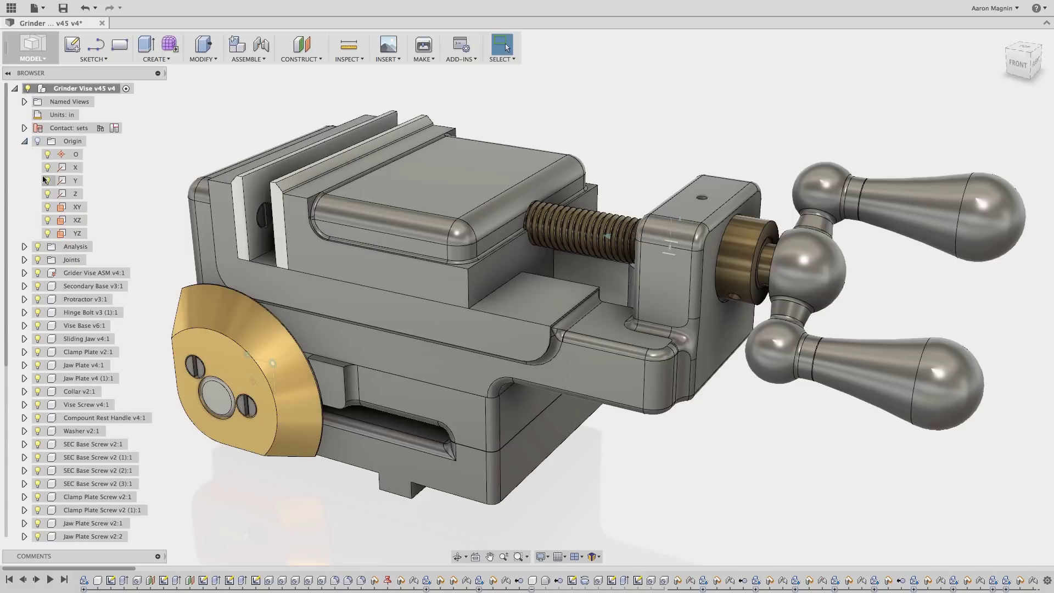
click(68, 211)
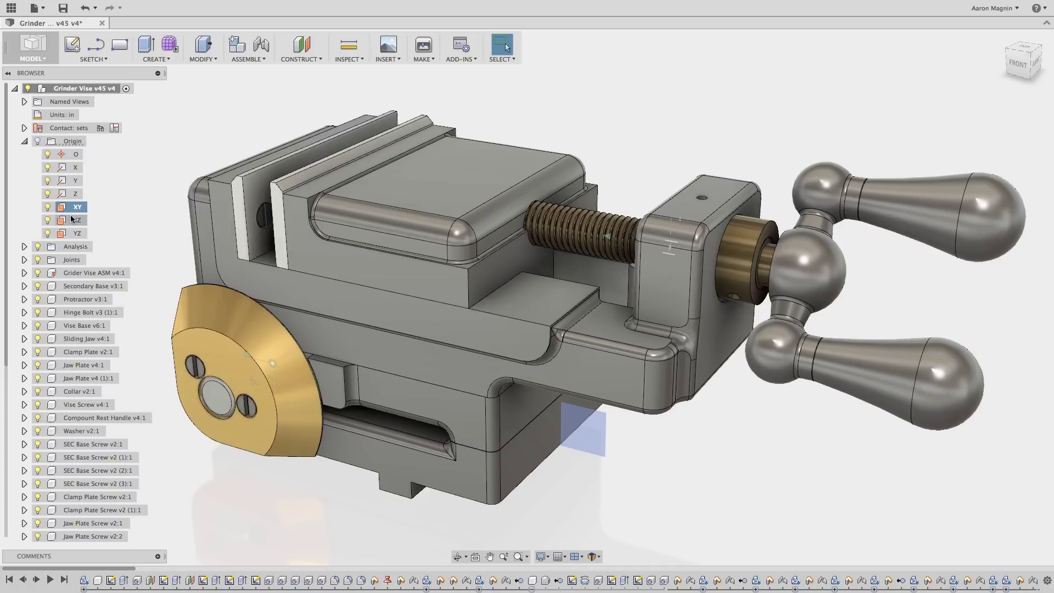
click(73, 220)
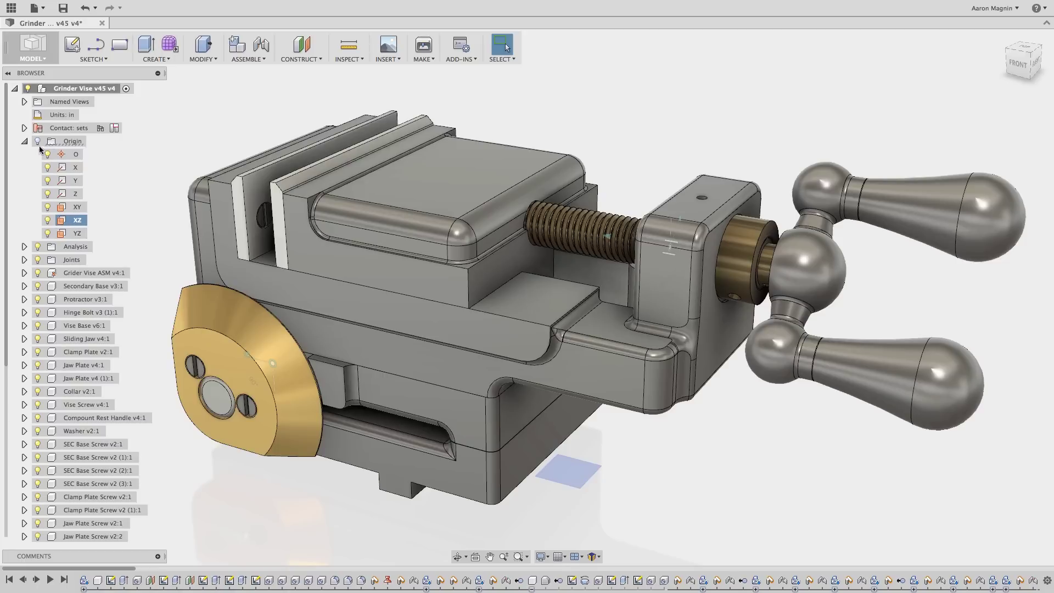
click(38, 141)
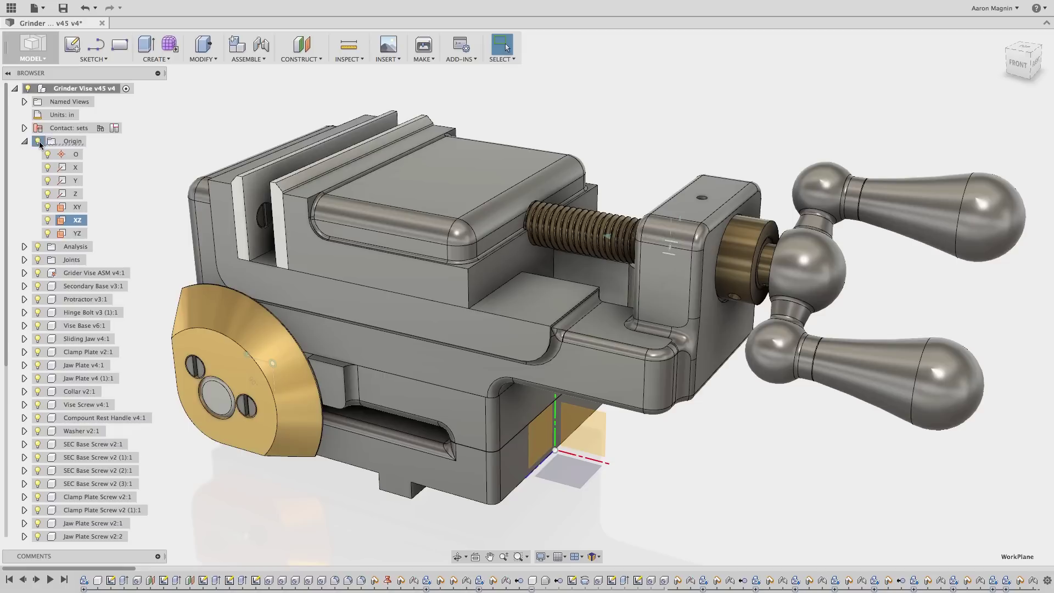
click(39, 142)
click(25, 141)
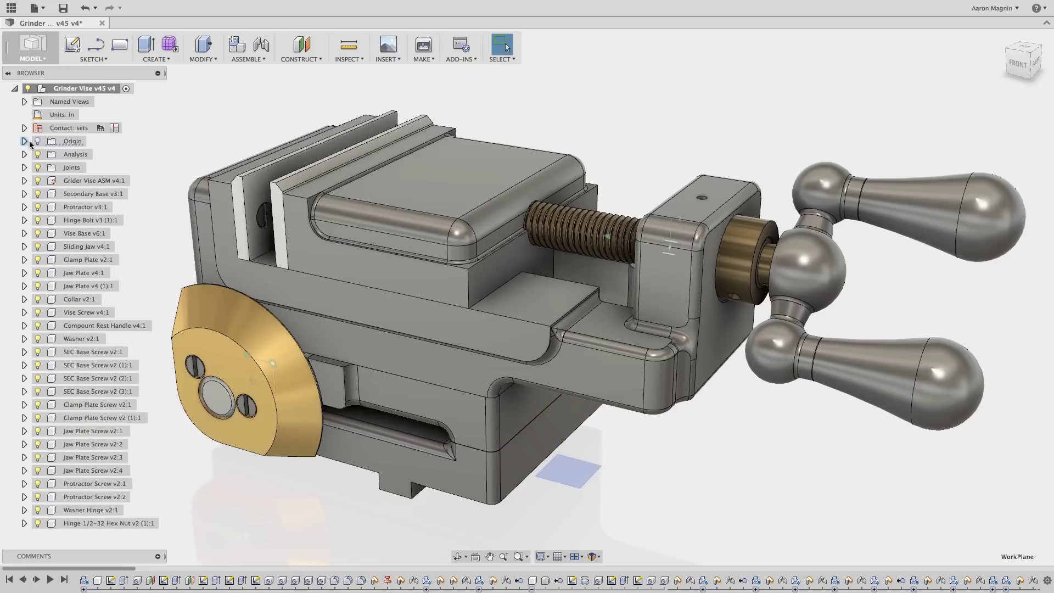
Display the Section1 analysis briefly and look through the list of the assembly's joints
click(24, 154)
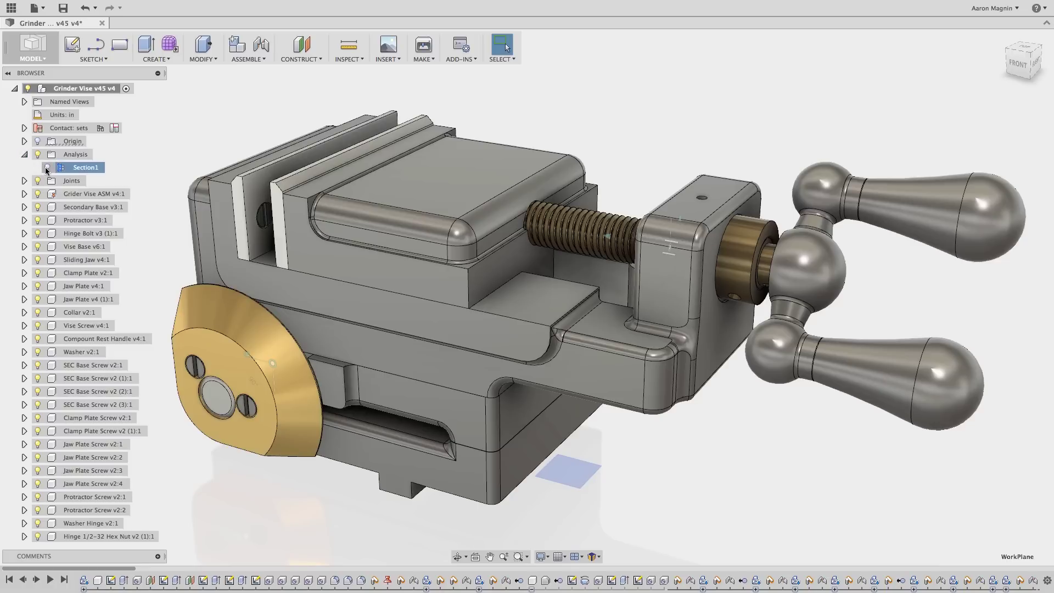
click(47, 168)
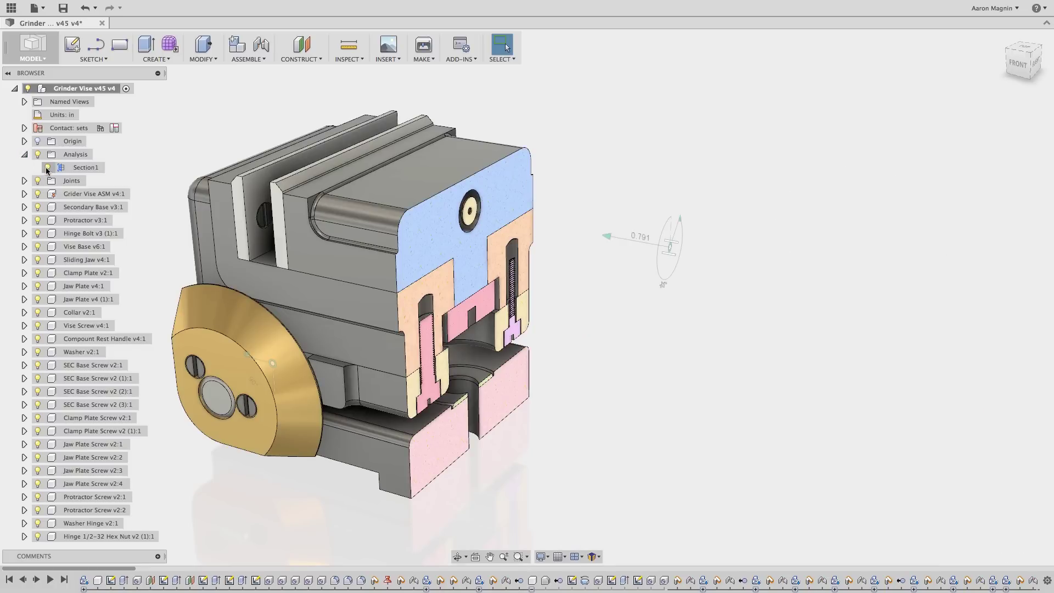
click(47, 168)
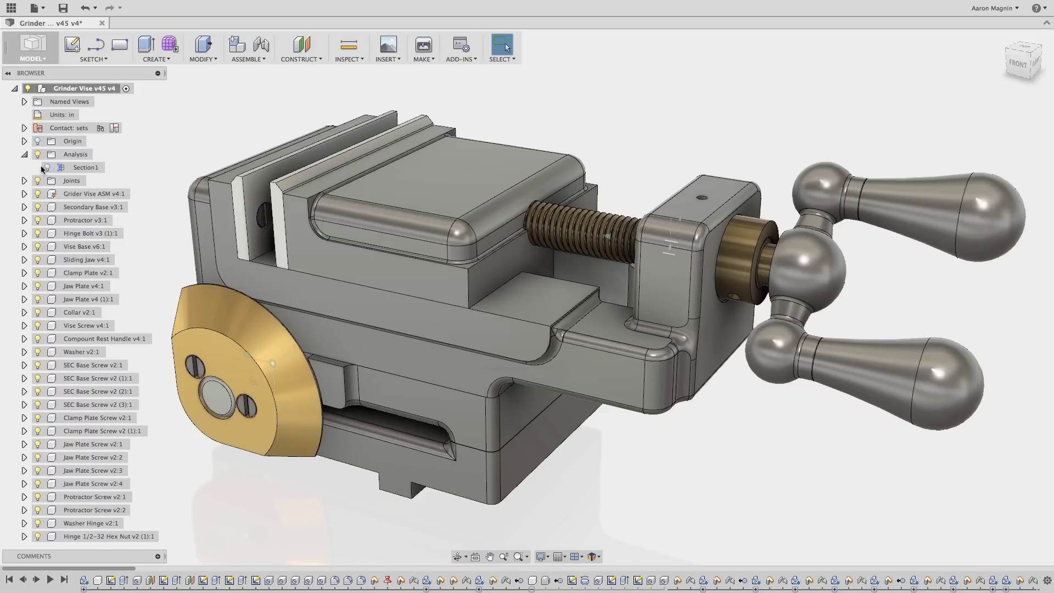
click(24, 154)
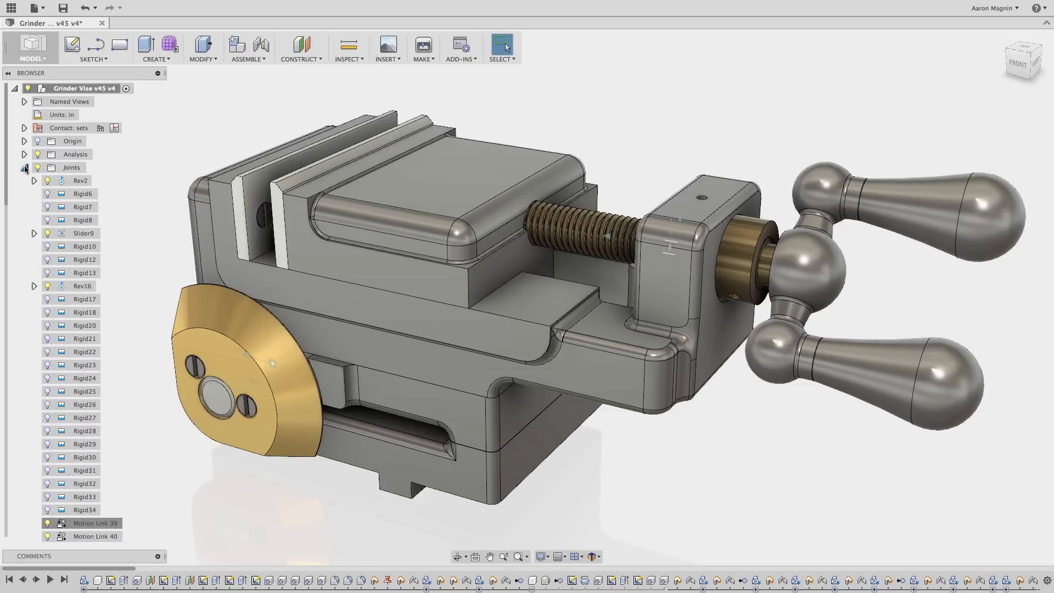
click(25, 168)
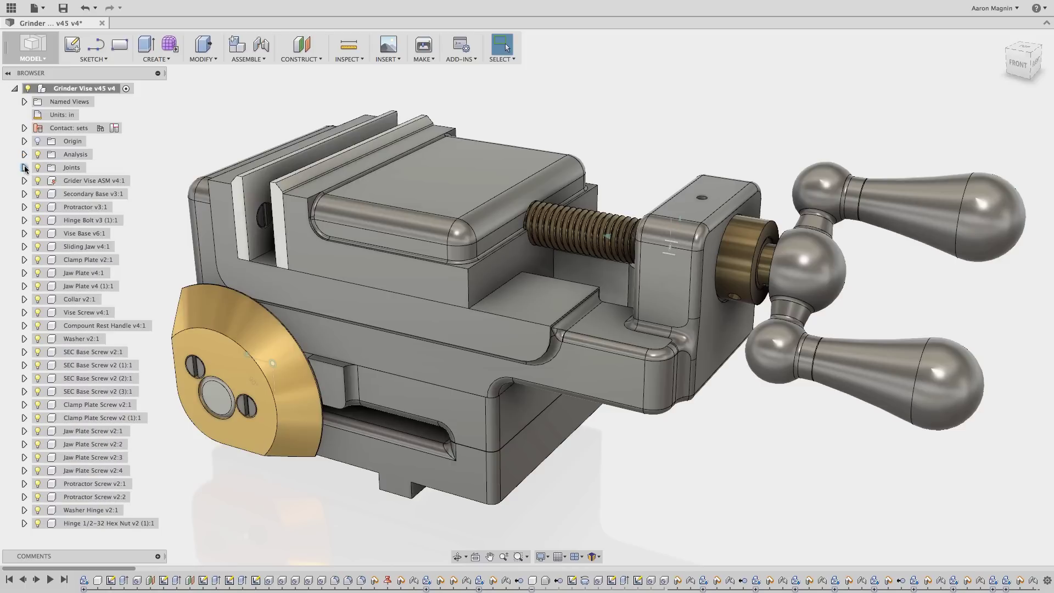
Highlight all components from Grider Vise ASM v4:1 through Hinge 1/2-32 Hex Nut v2 (1):1, and clear the selection
click(62, 182)
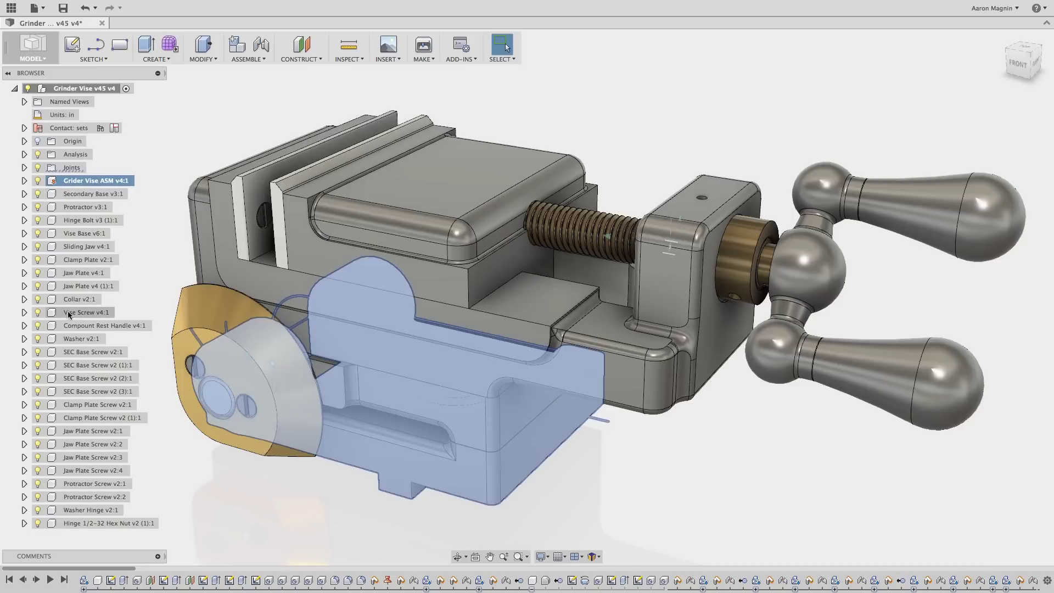
drag(81, 516, 80, 520)
shift+click(80, 519)
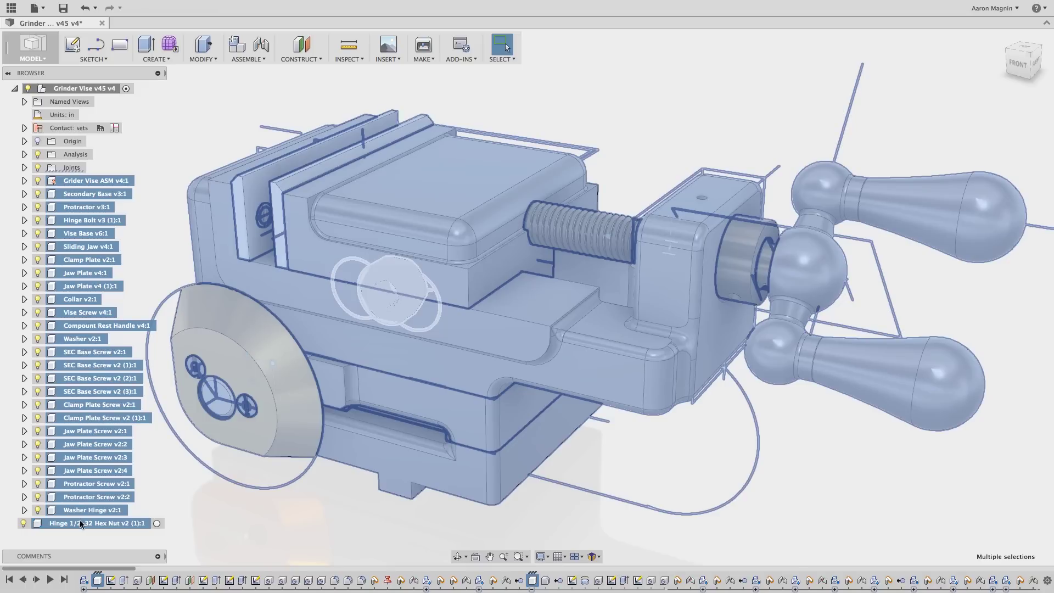
drag(141, 525, 214, 511)
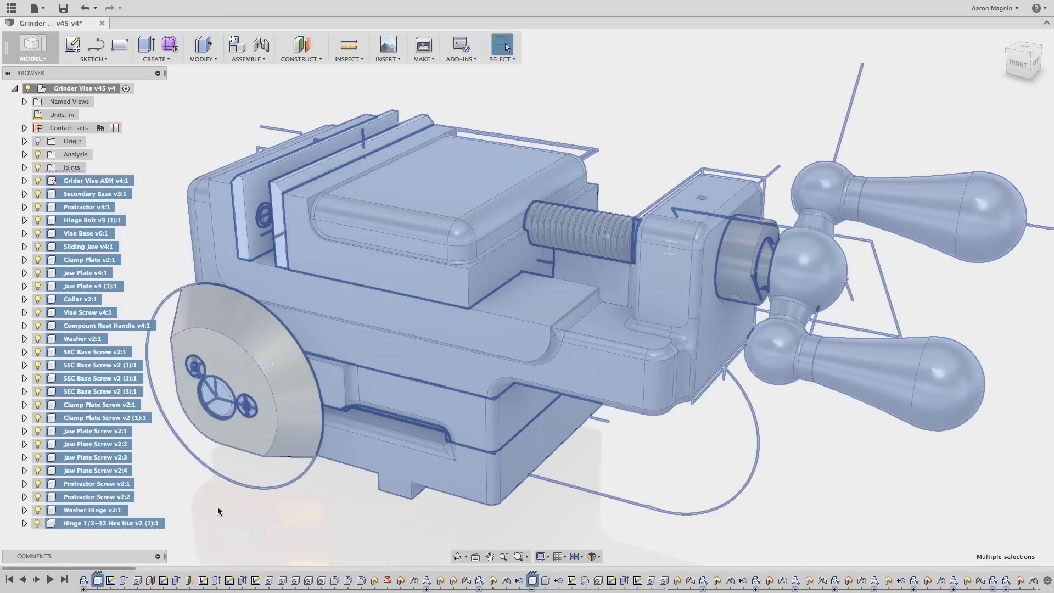
click(218, 509)
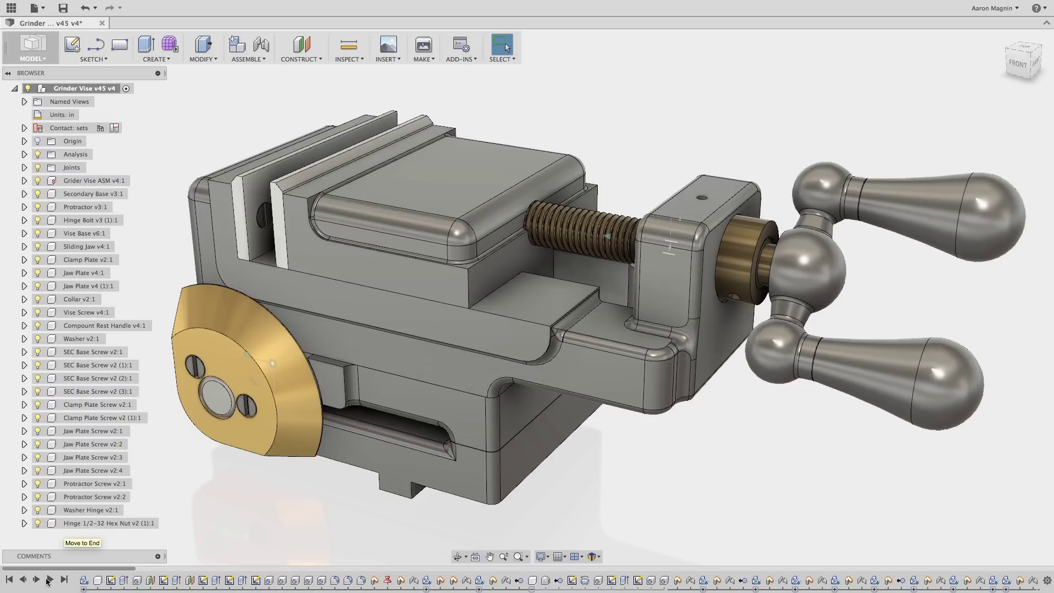
Roll the design history back to the beginning of the timeline
click(11, 580)
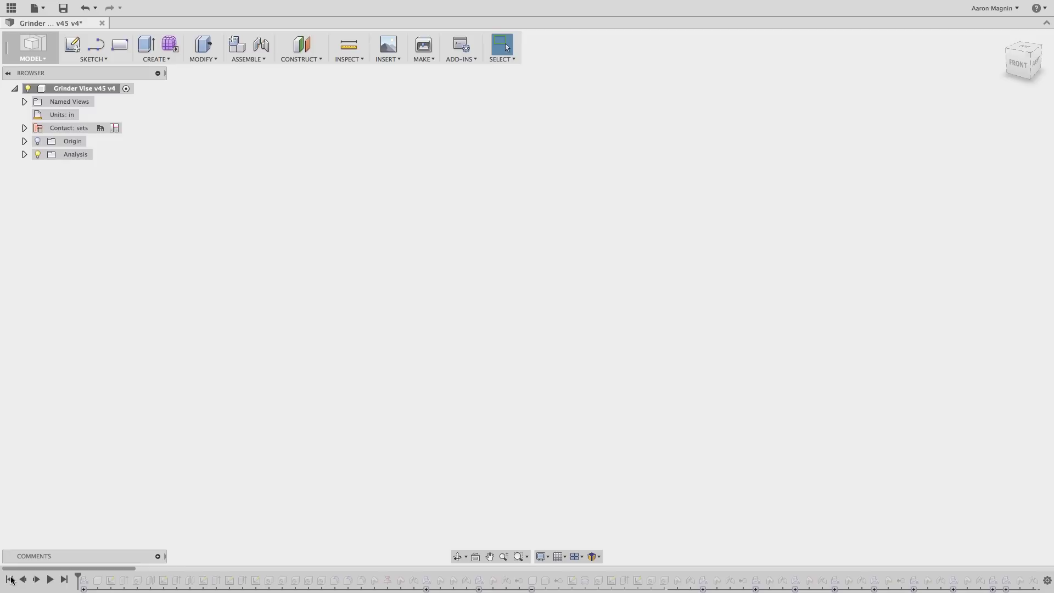
Step the design history forward through the first few timeline features, play it onward, and bring the history marker to the end
click(36, 579)
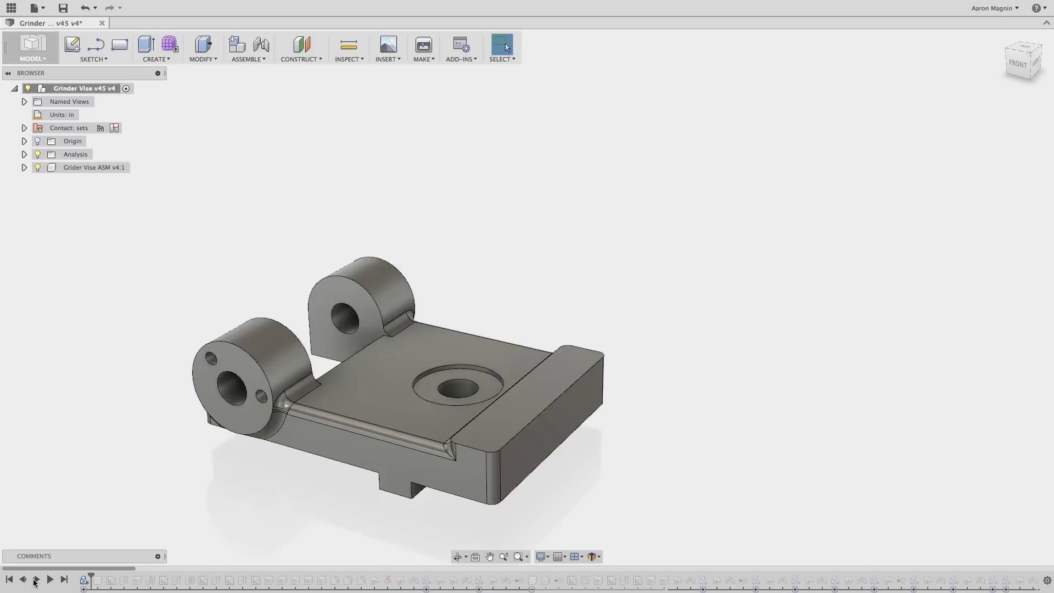
click(36, 580)
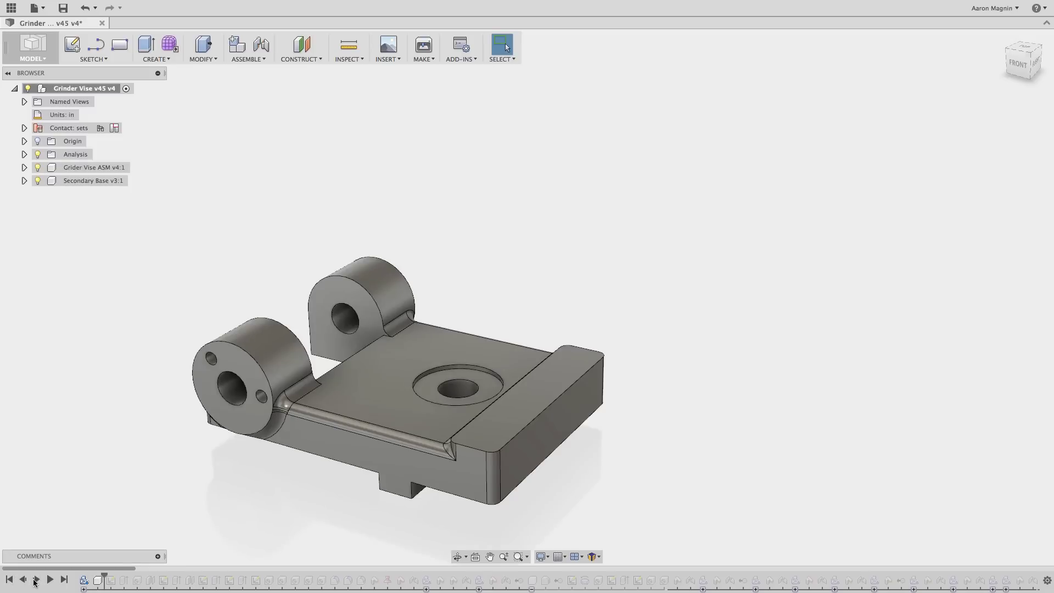
click(35, 579)
click(36, 580)
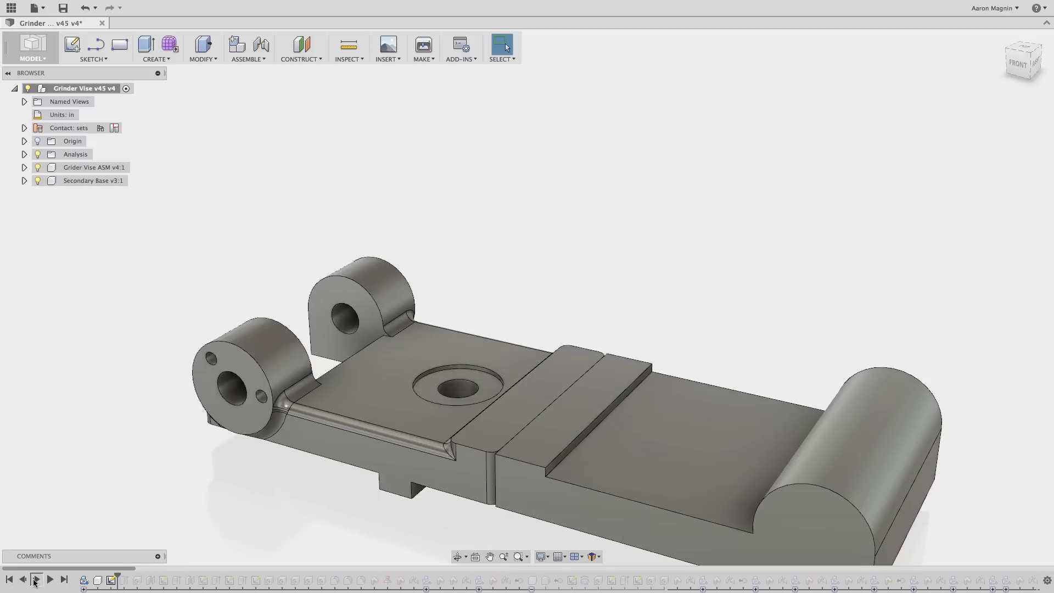
click(50, 580)
click(64, 580)
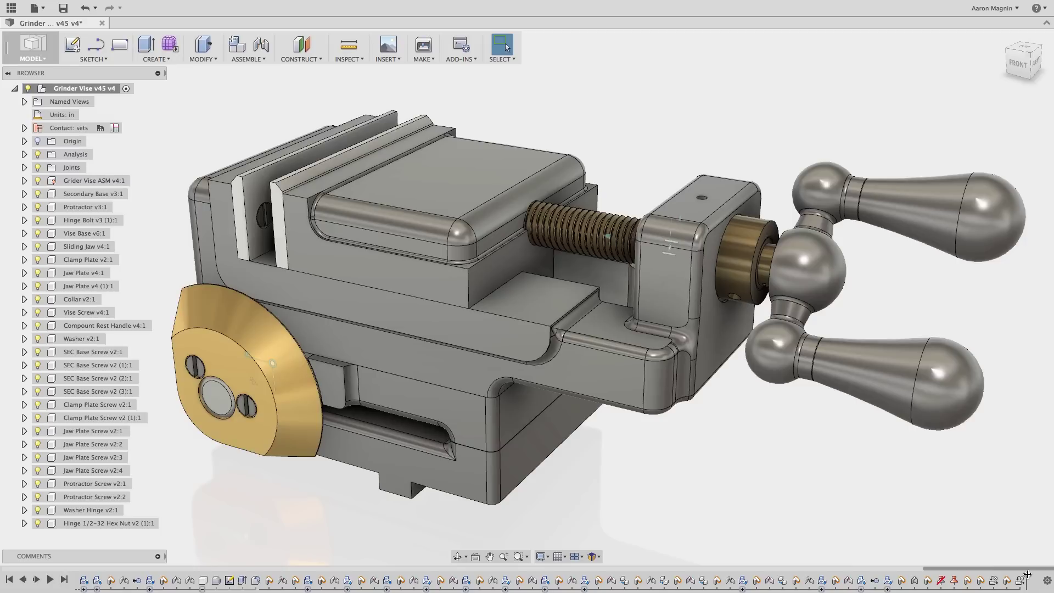
mouse_move(1028, 574)
mouse_down()
mouse_move(805, 572)
mouse_move(1020, 578)
mouse_up()
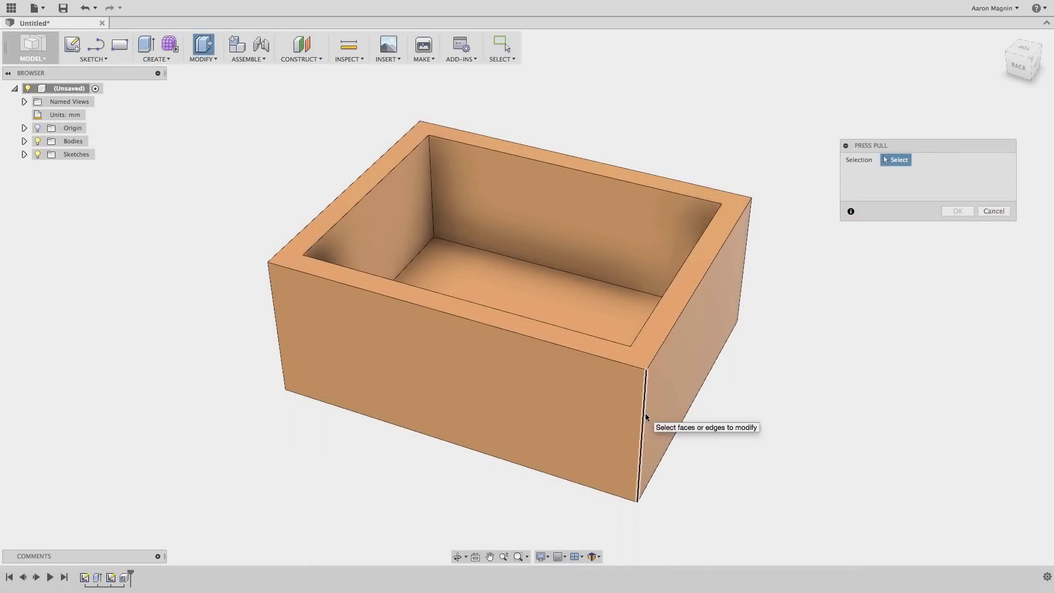
Fillet the open box's front vertical corner edge with a constant 35 mm radius
click(644, 413)
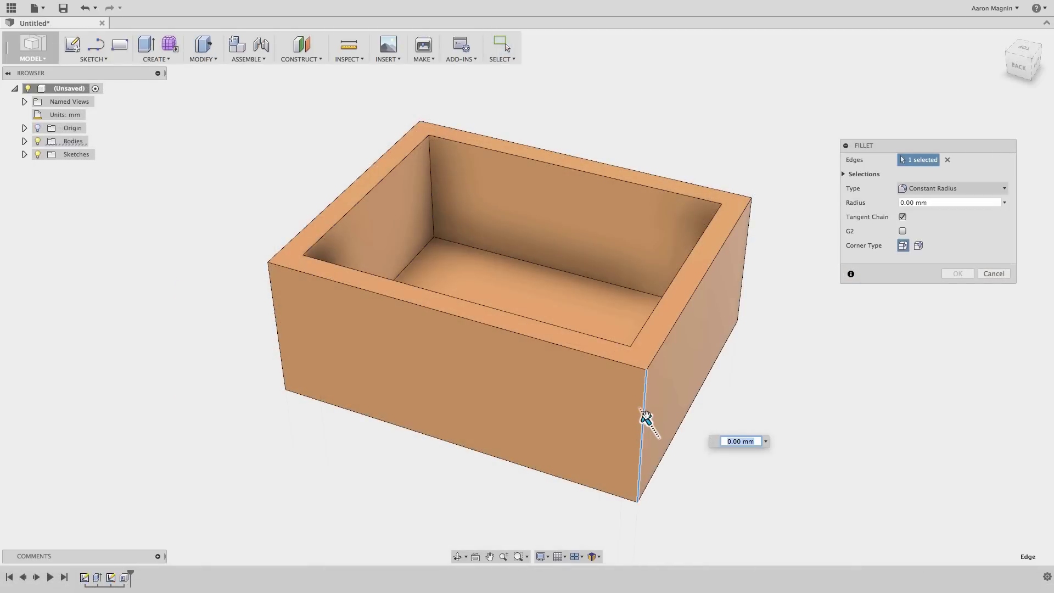
drag(645, 416, 619, 382)
key(Tab)
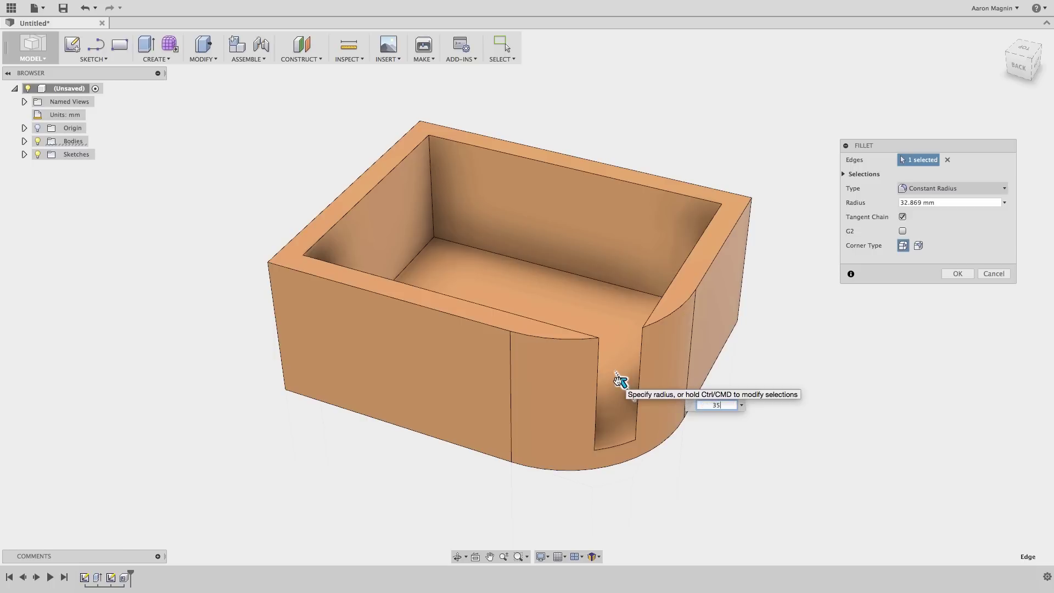
key(Return)
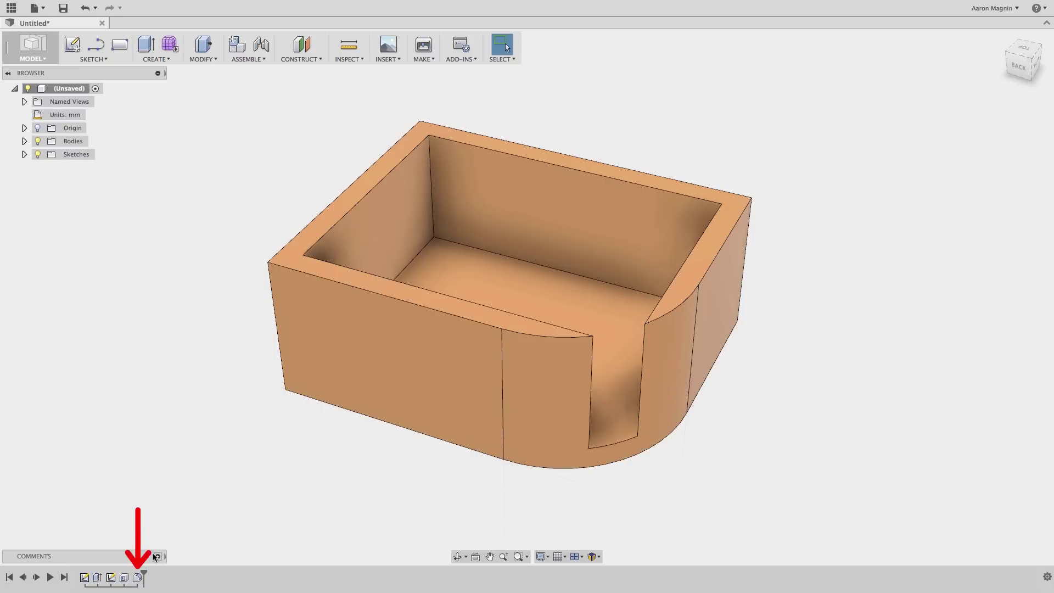
Reorder the corner fillet ahead of the shell in the timeline, checking the body before the shell and restoring the history marker to the end
click(138, 578)
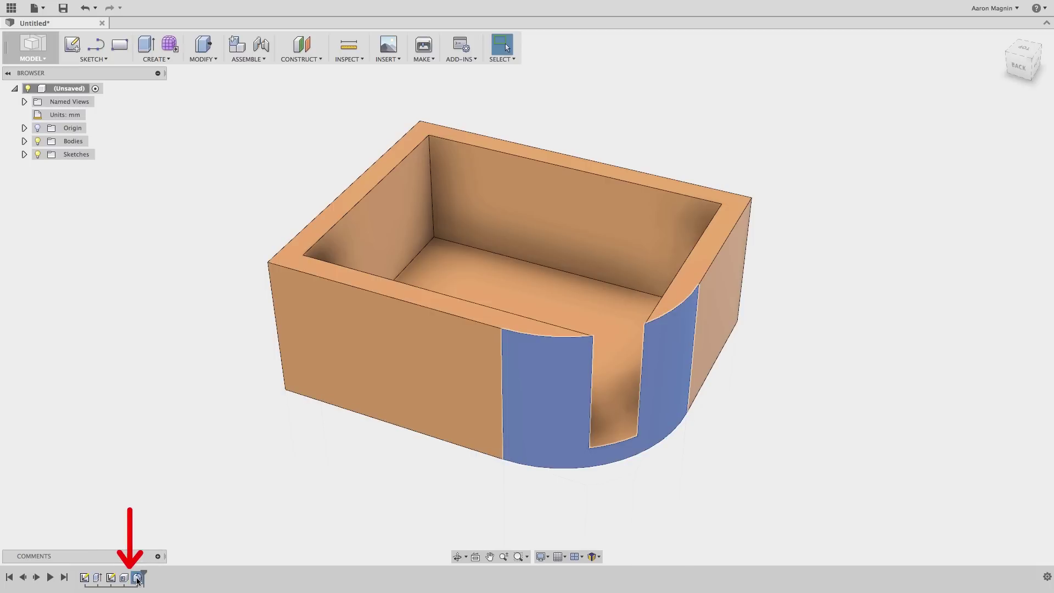
drag(137, 578, 121, 579)
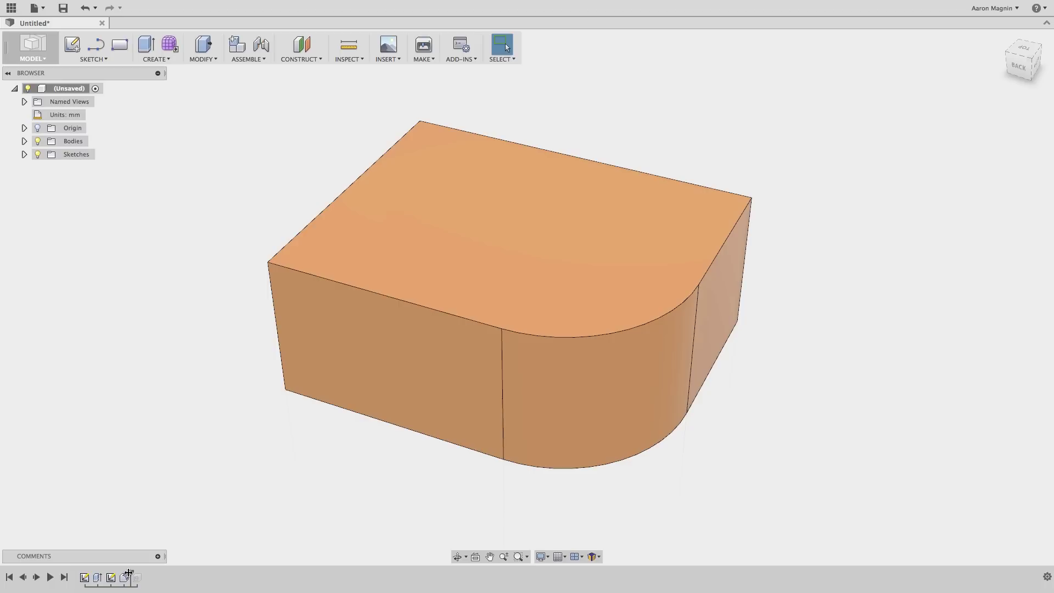
drag(128, 574, 140, 575)
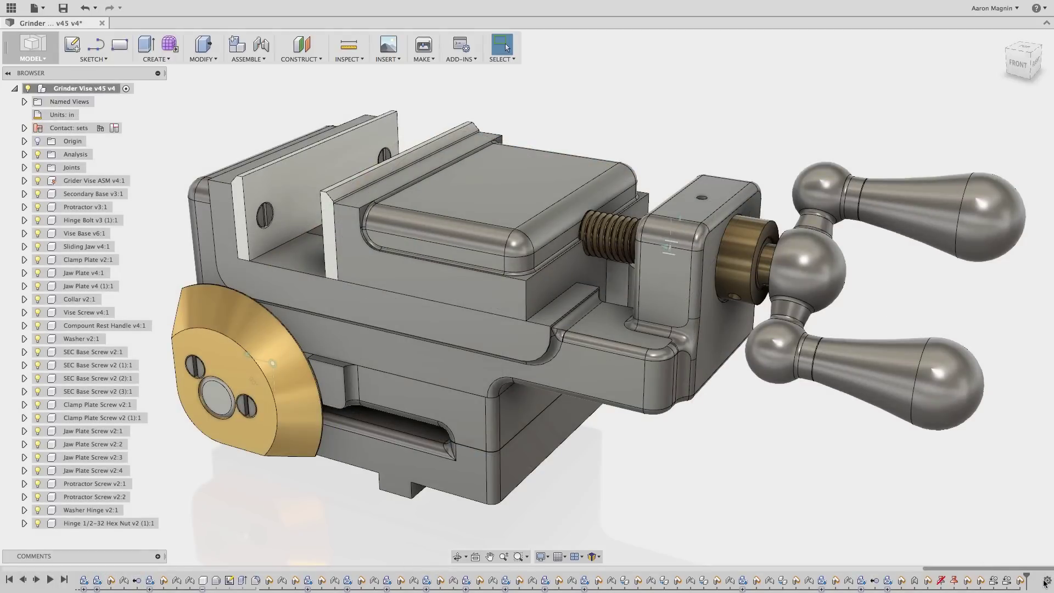
Switch to the grinder vise assembly and turn on Component Color Swatch for its timeline
click(1046, 580)
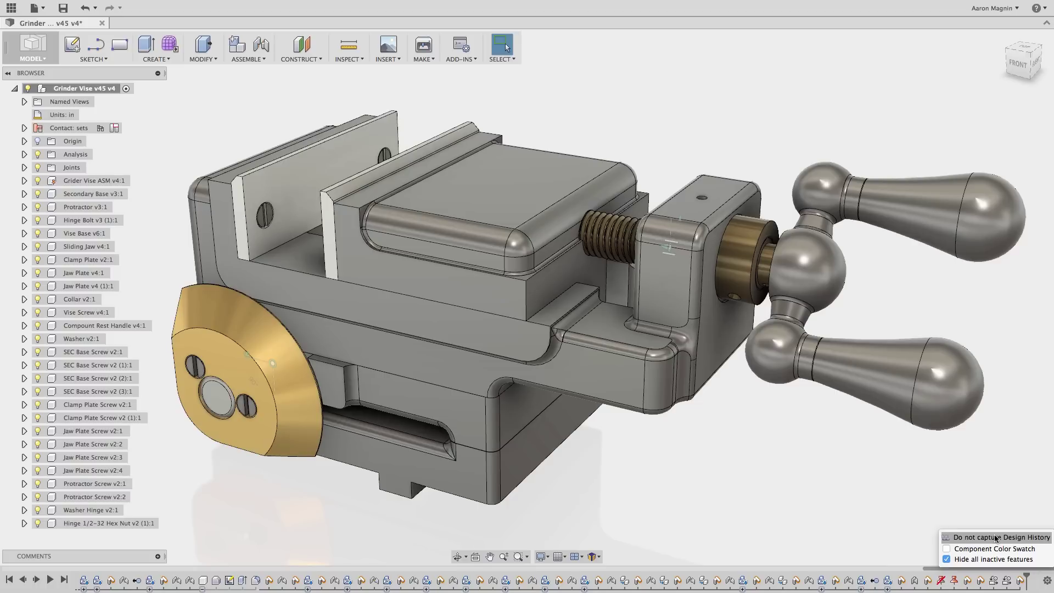
click(947, 549)
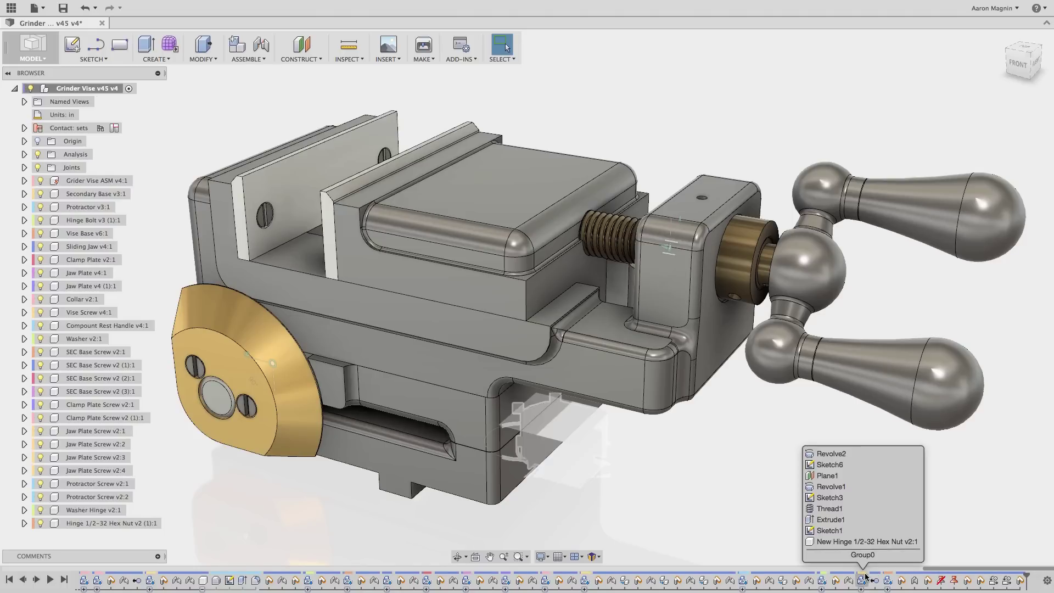
click(38, 195)
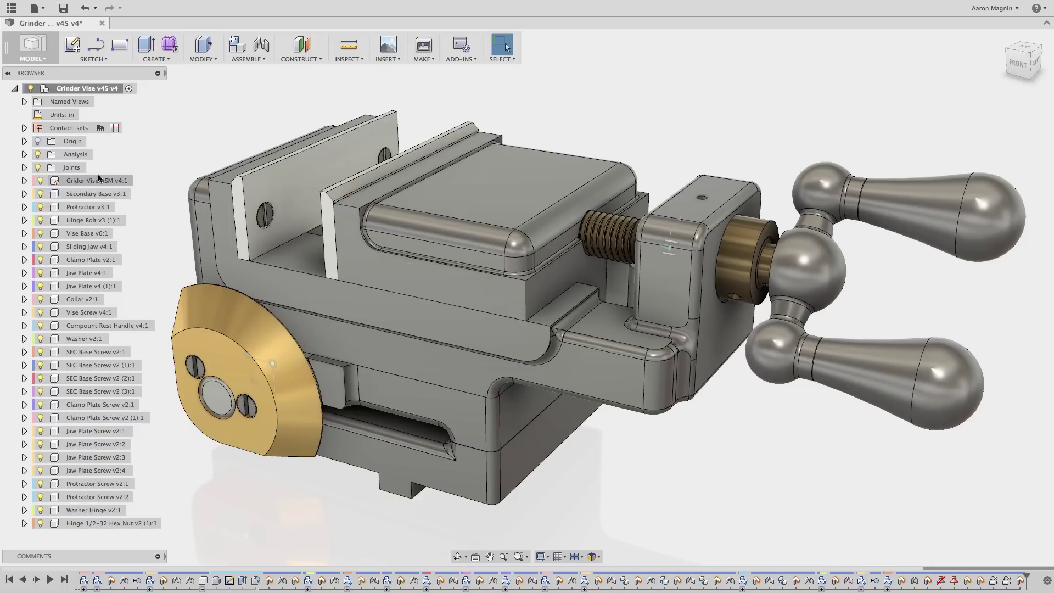
Turn on Component Color Cycling for the vise assembly, and switch it off again
click(355, 59)
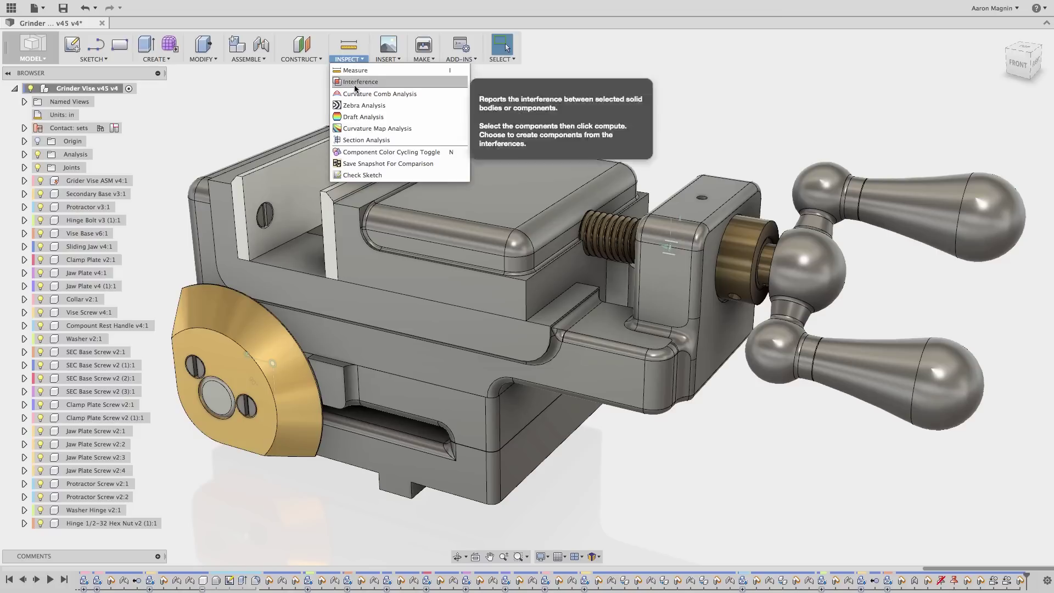
click(358, 152)
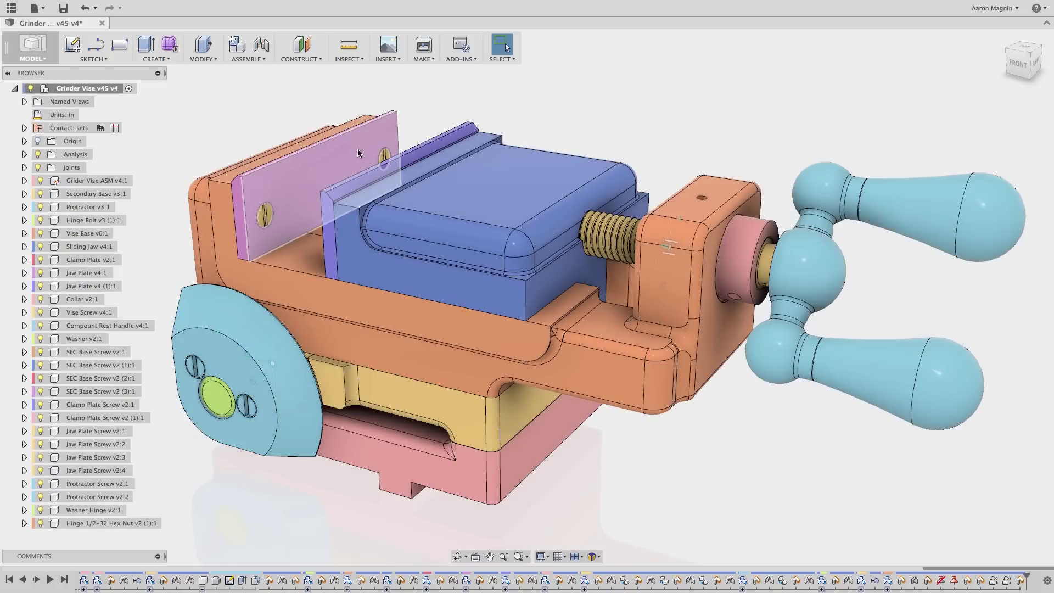
key(shift+n)
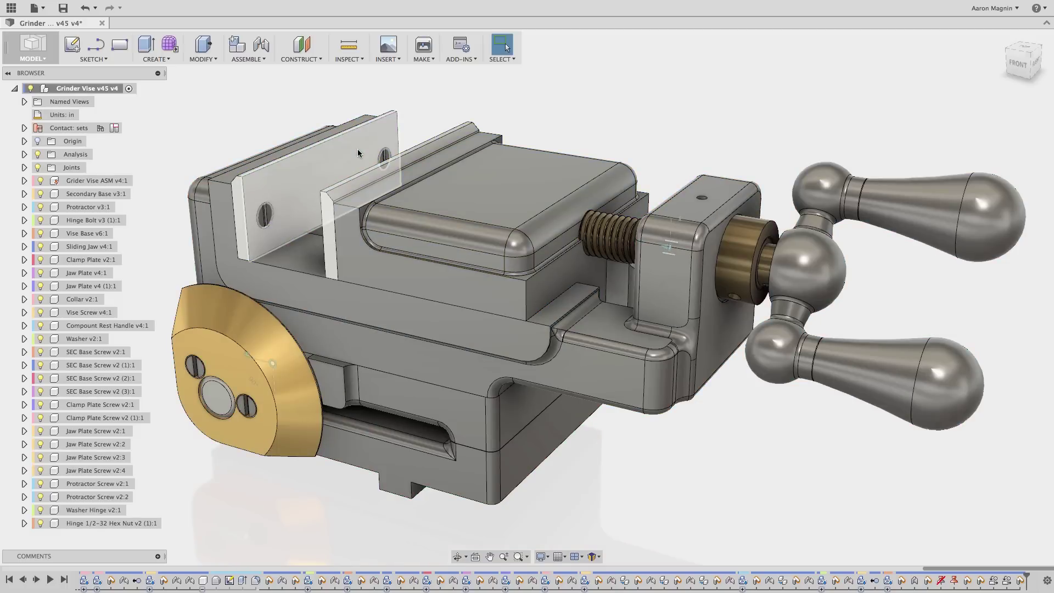
Activate the Secondary Base v3:1 component to review its own timeline features, and return to the top-level assembly
right_click(115, 195)
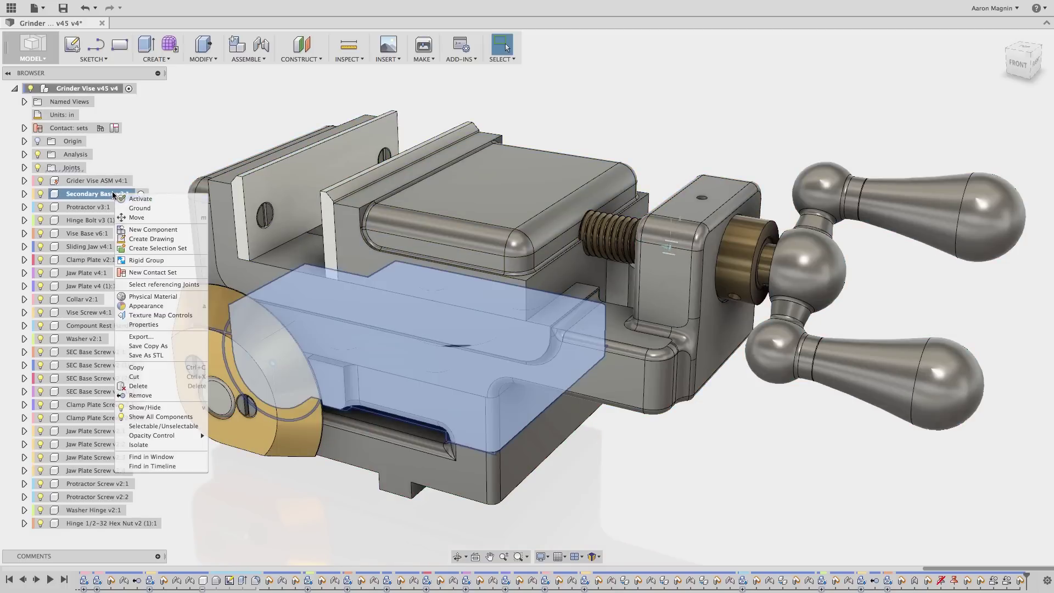
click(117, 195)
click(141, 194)
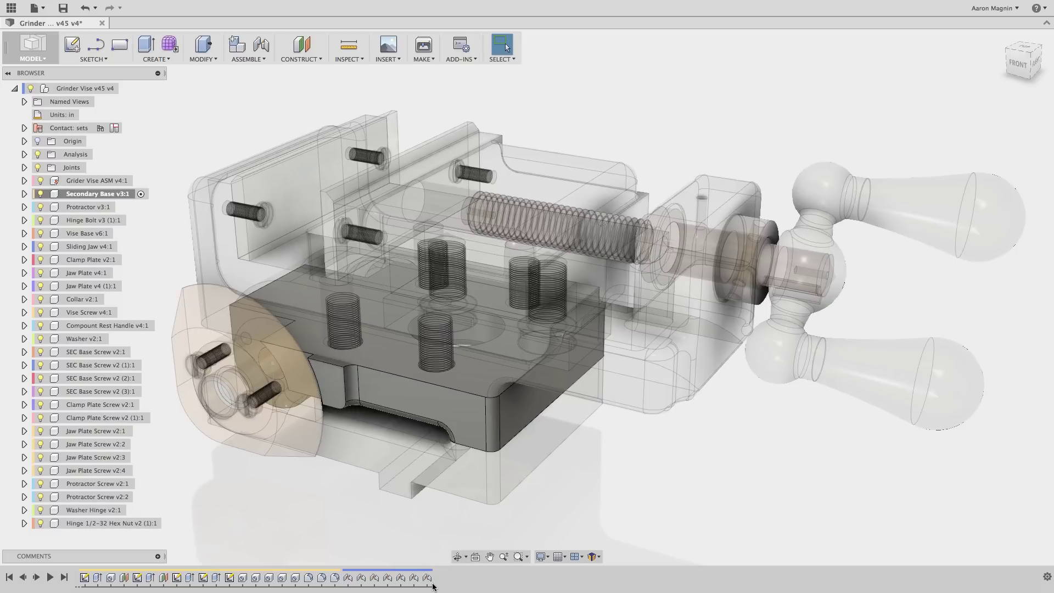
click(139, 180)
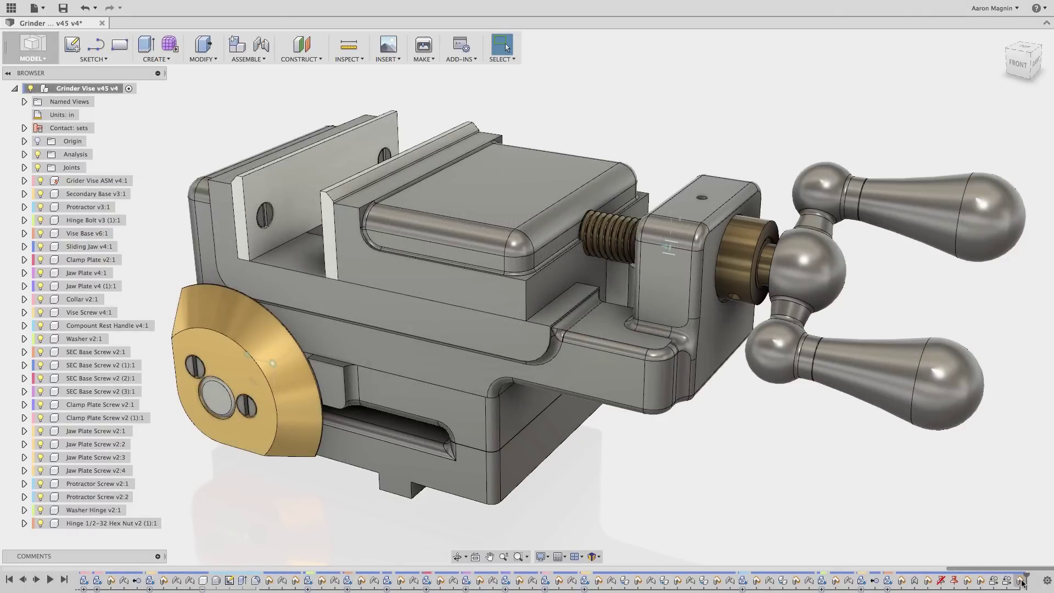
Create a group from the run of features at the end of the timeline, after the last colour-marked component feature
click(1021, 581)
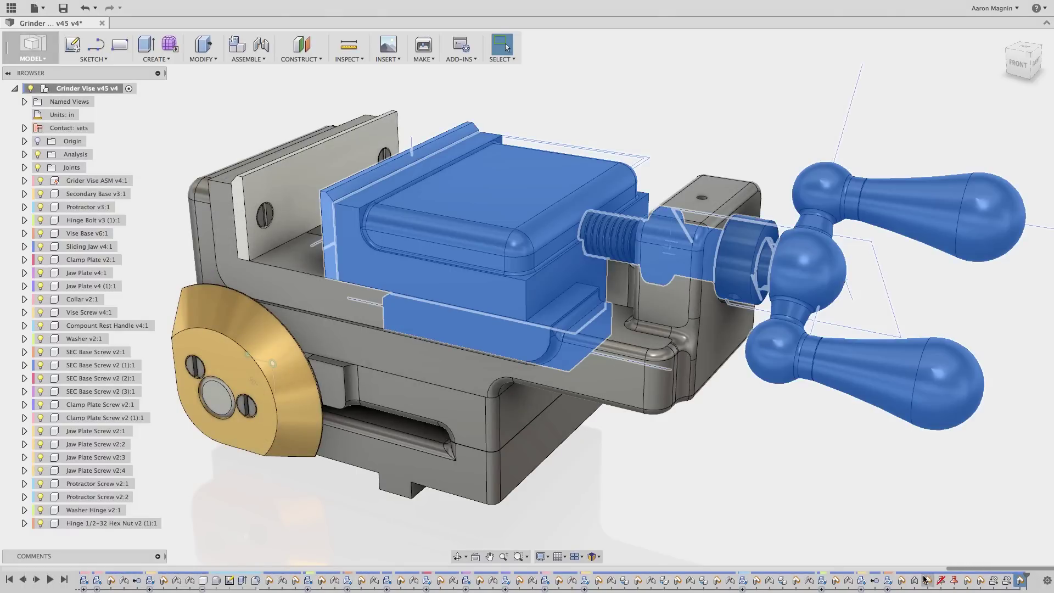
shift+click(903, 580)
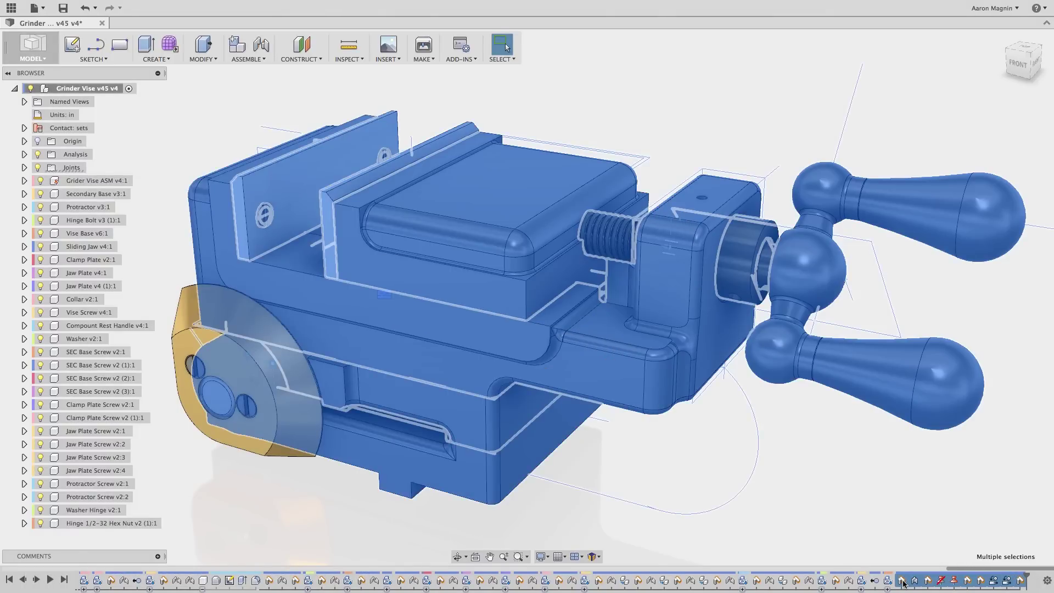
right_click(904, 582)
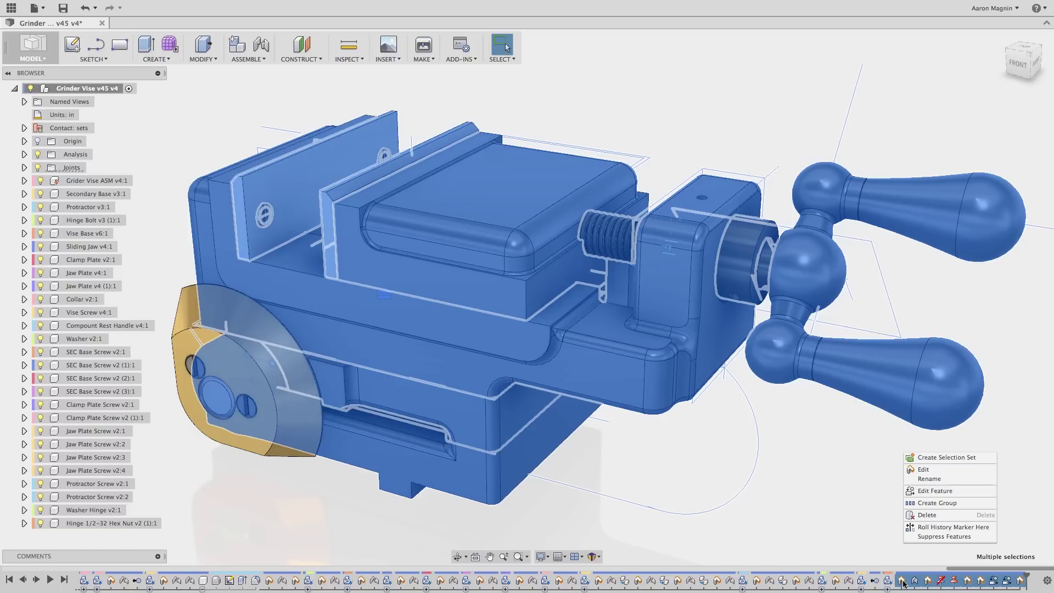
click(931, 504)
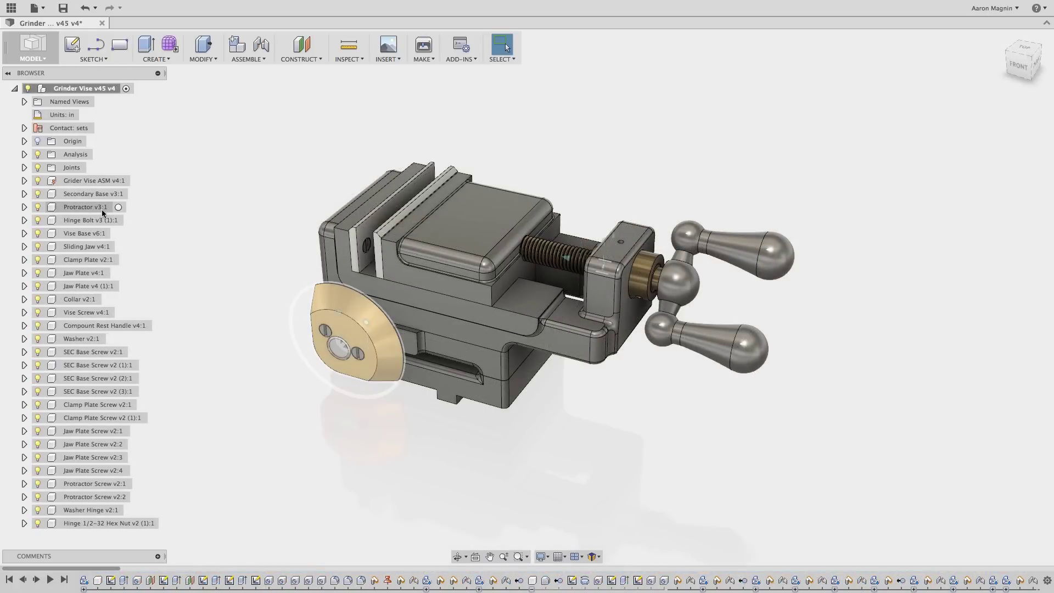
Locate the Protractor v3:1 component in the window and in the timeline
right_click(102, 212)
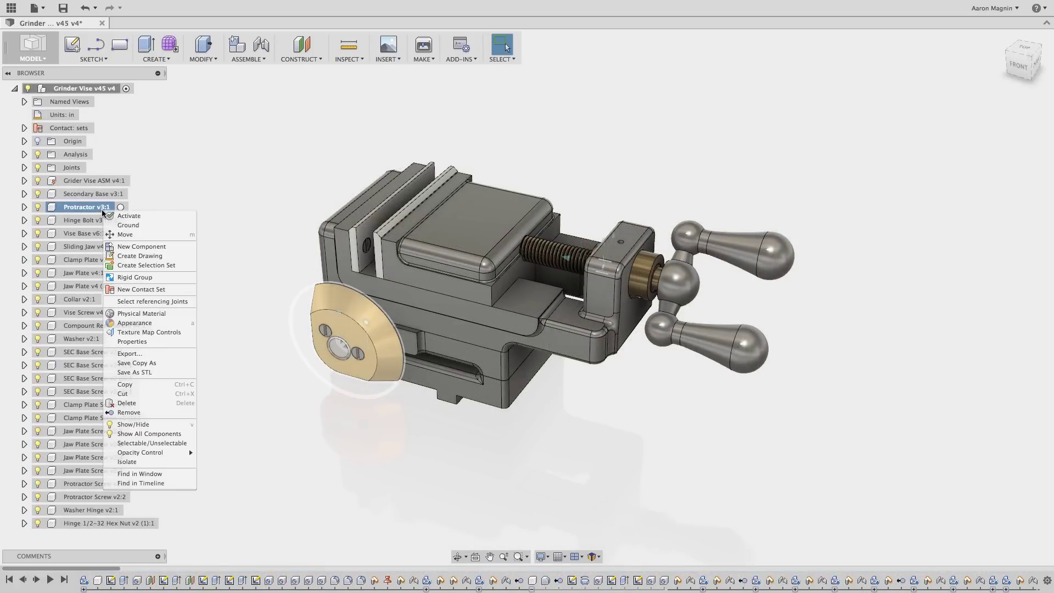
click(151, 475)
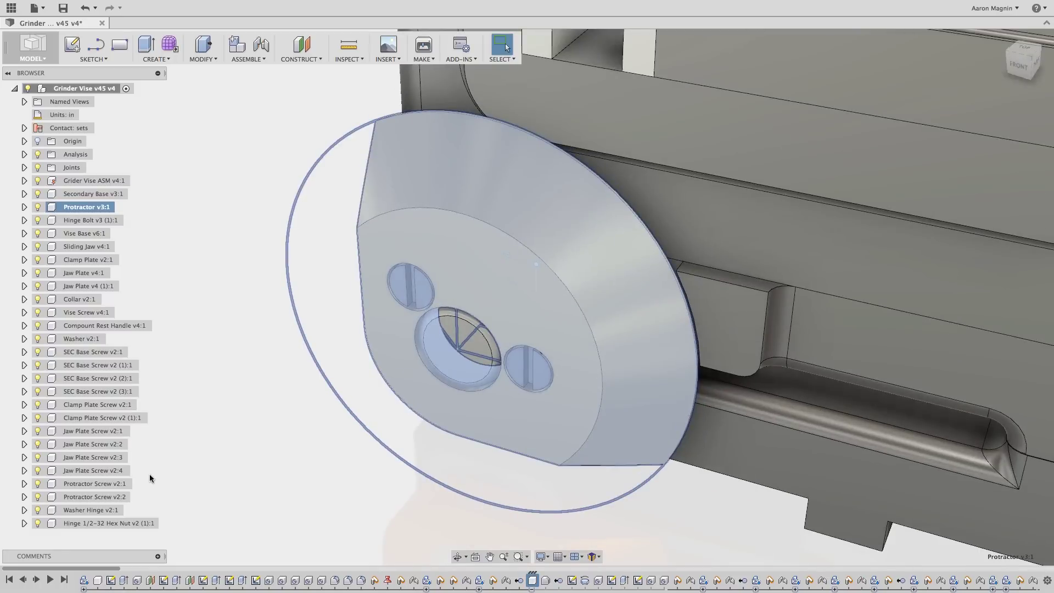
right_click(103, 208)
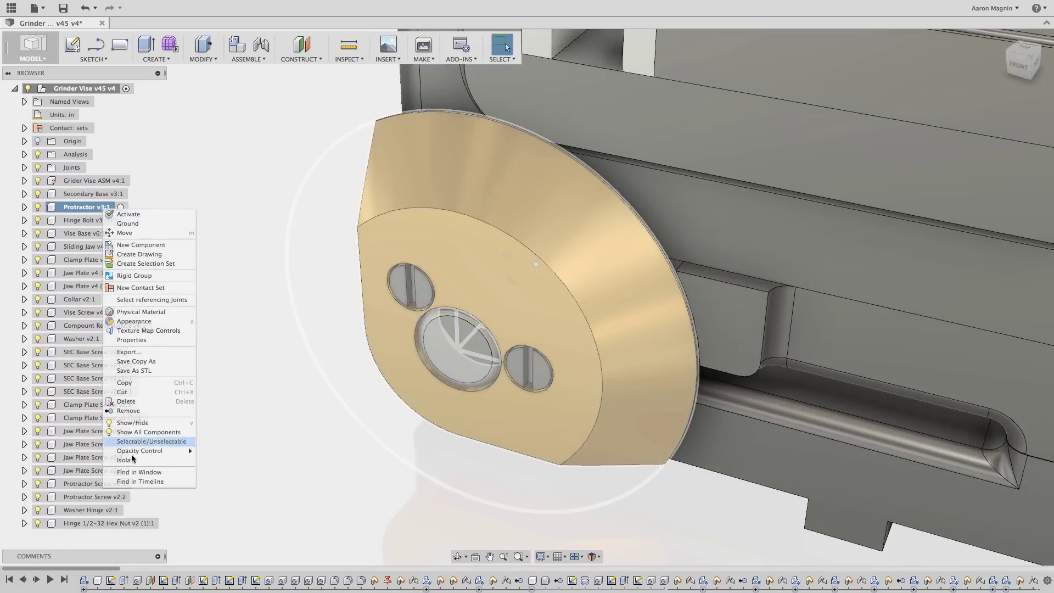
click(135, 482)
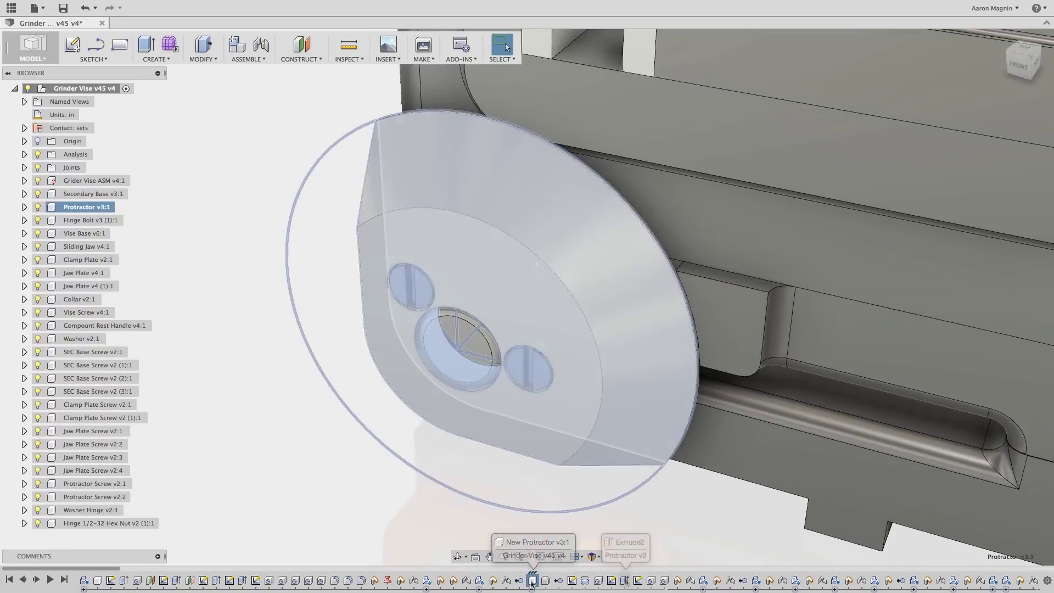
Suppress the Protractor's Extrude2 feature to view the full disc, and unsuppress it again
right_click(626, 581)
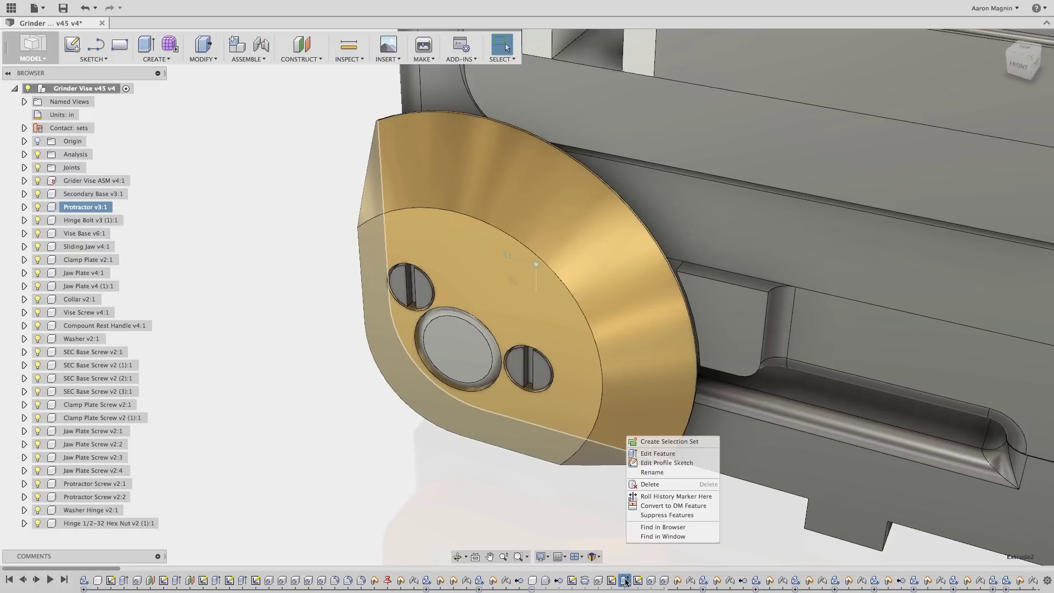
click(670, 516)
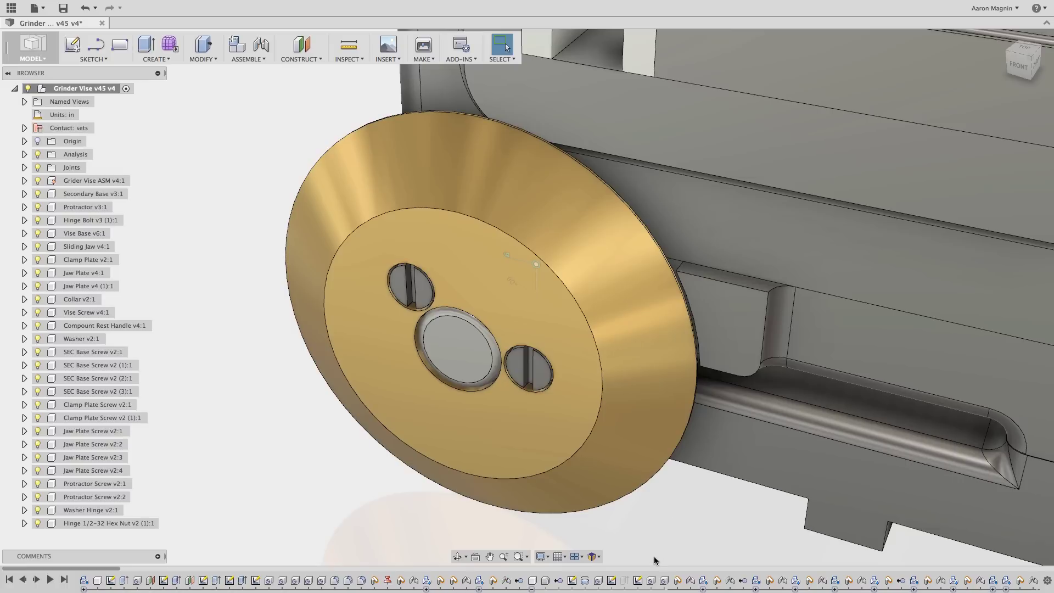
right_click(628, 583)
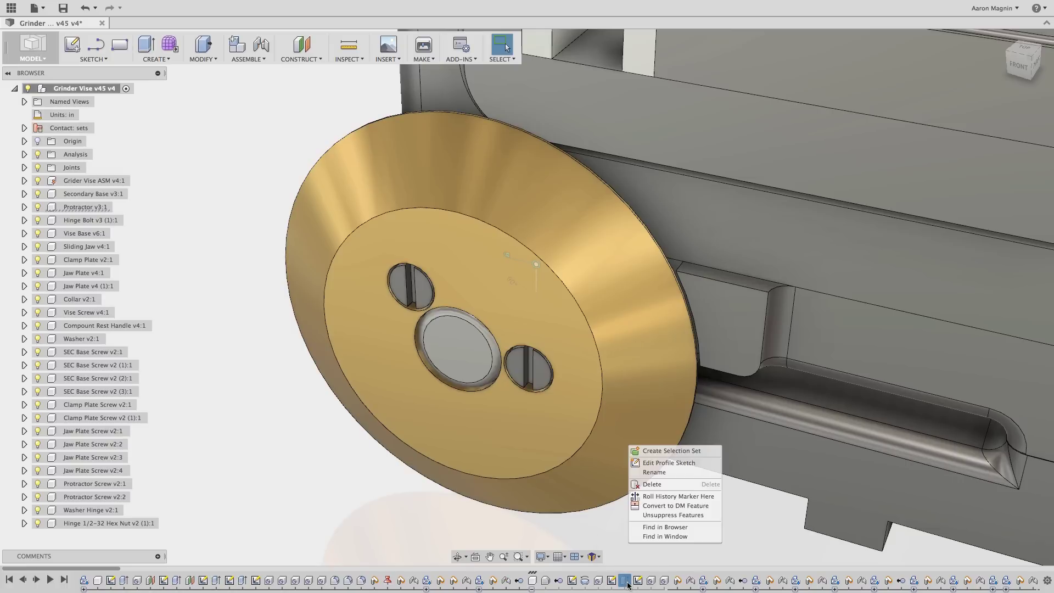
click(653, 516)
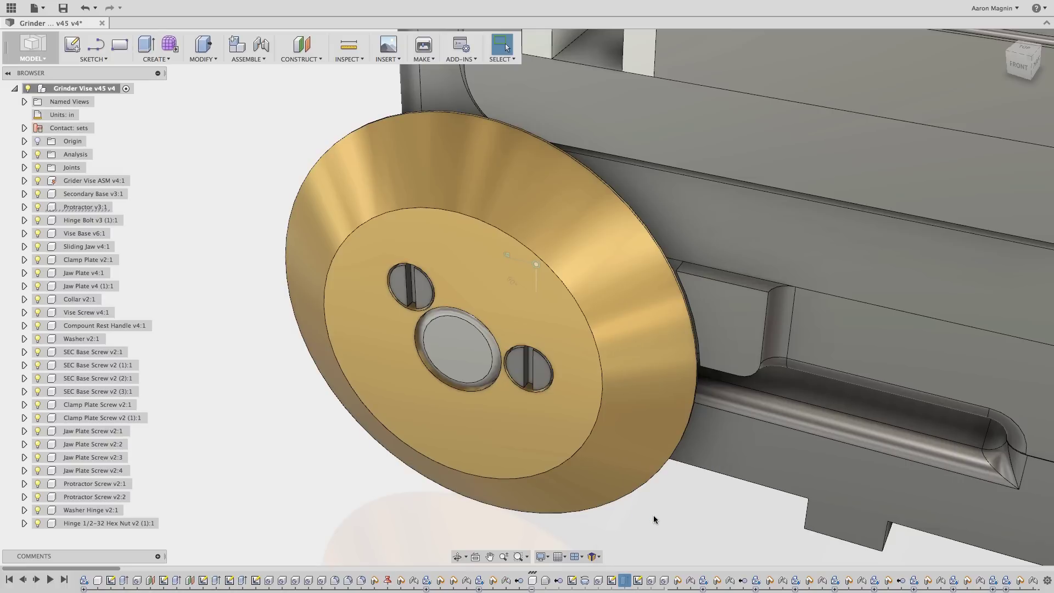
Locate the Washer Hinge v2:1 component in the window with the whole vise in view
key(F6)
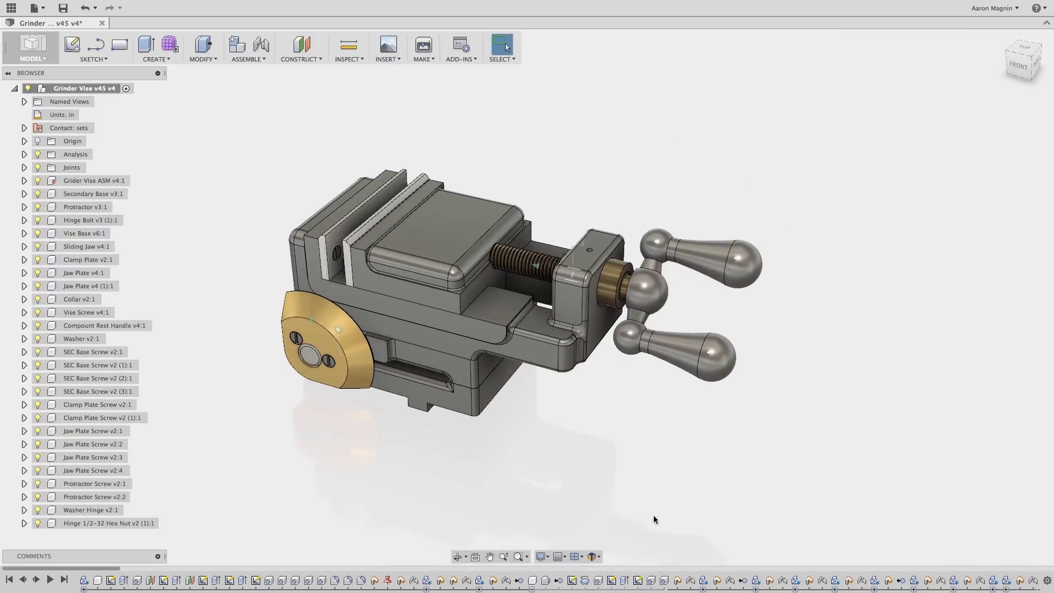
right_click(107, 514)
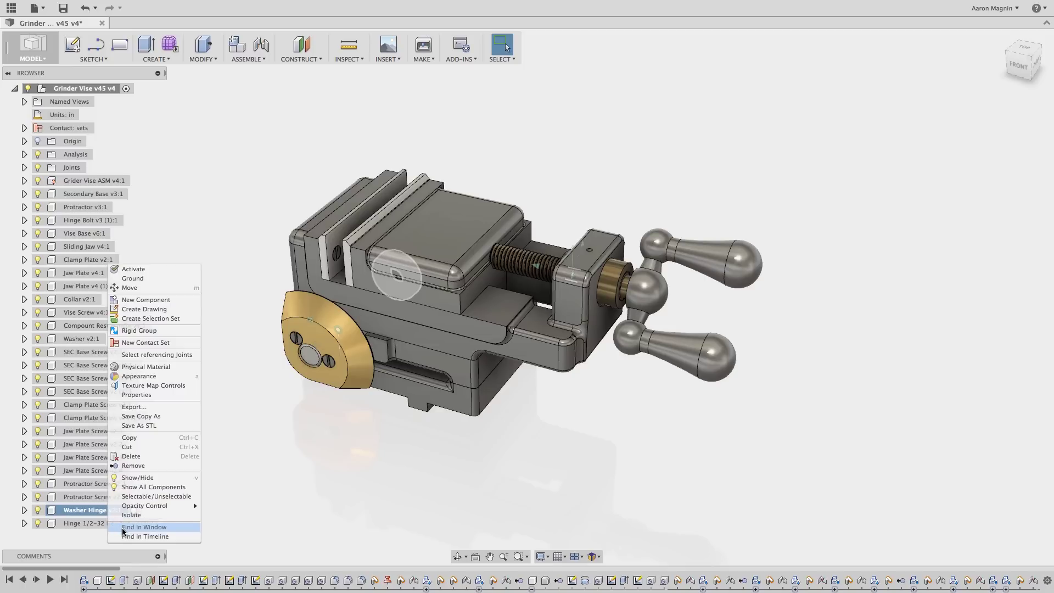
click(144, 528)
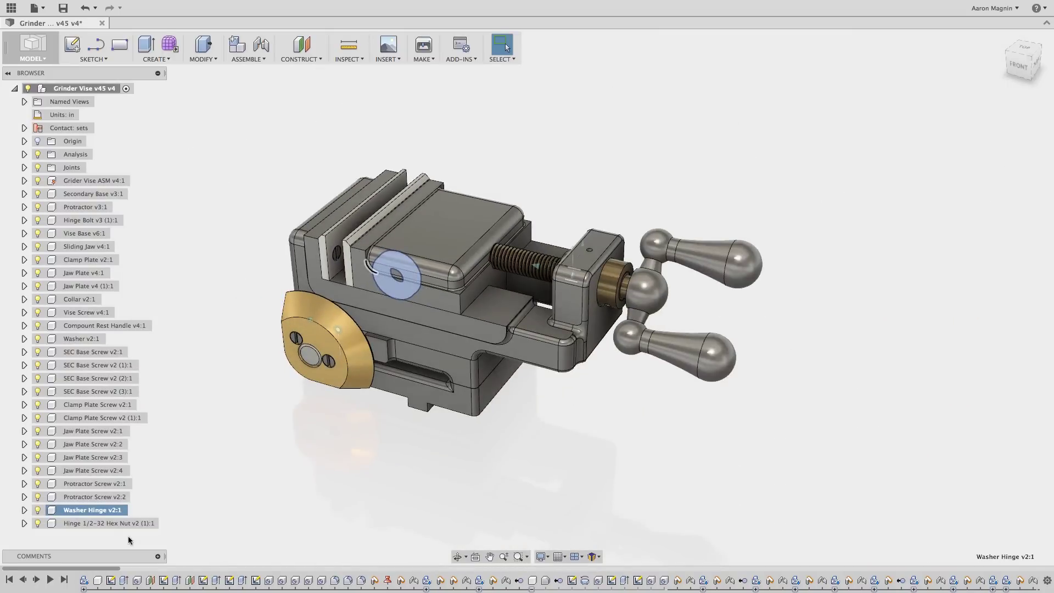
Isolate the Washer Hinge v2:1 component and make it the active component, leaving nothing selected
right_click(112, 512)
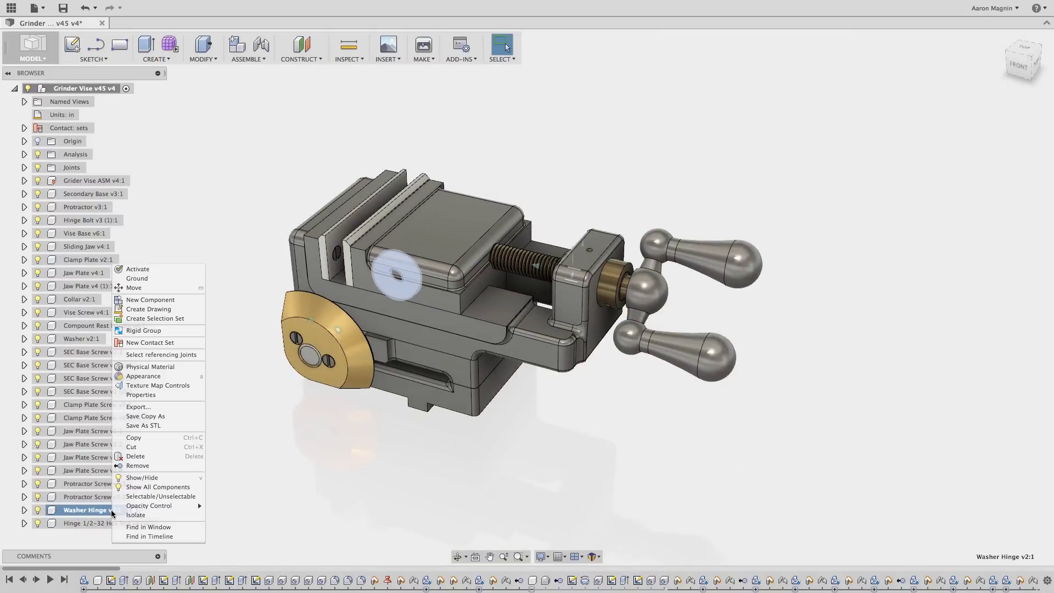
click(163, 516)
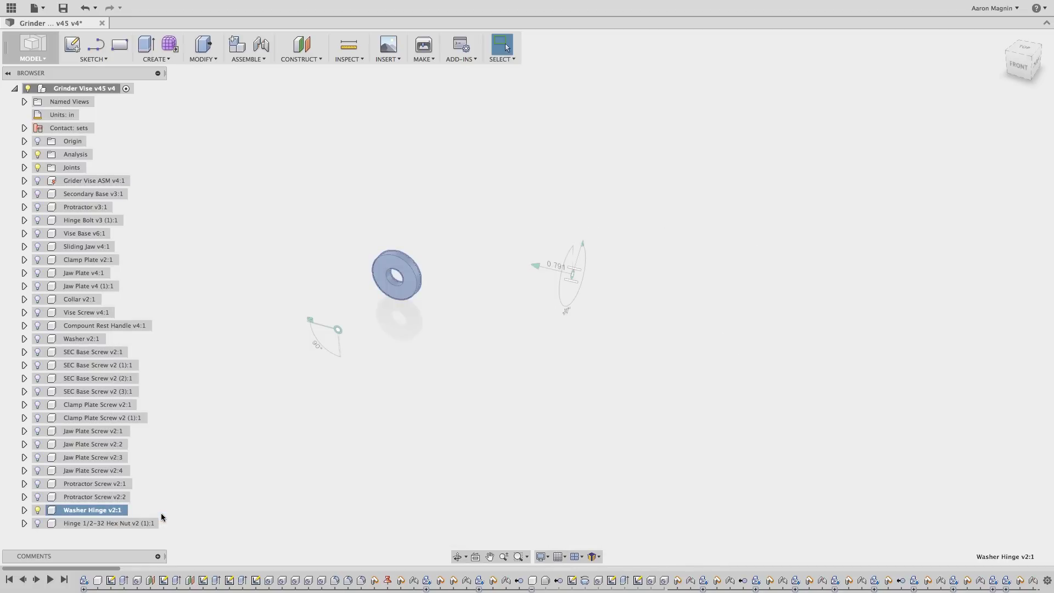
key(F6)
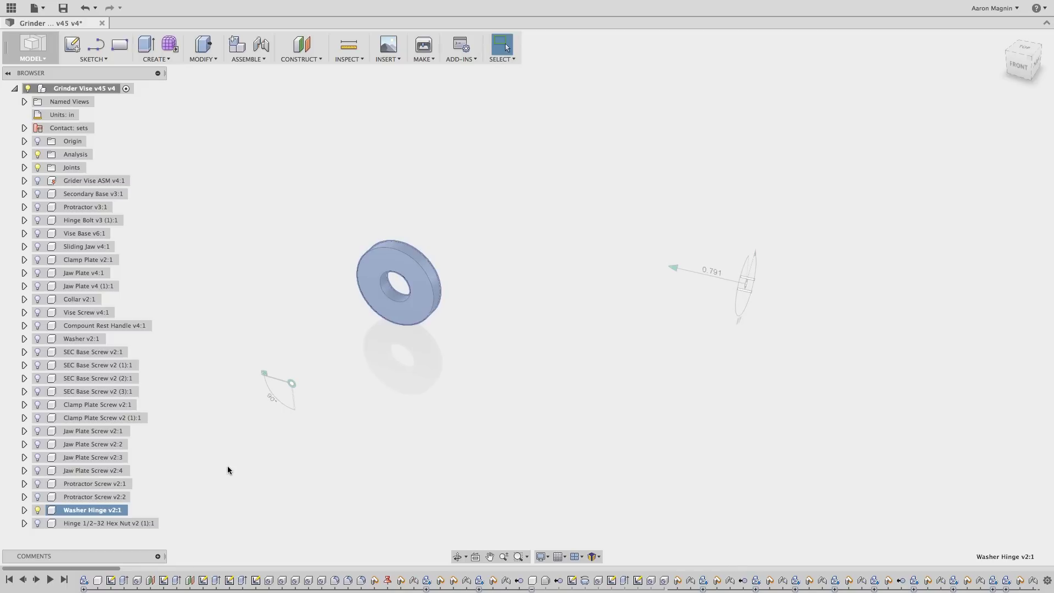
key(Escape)
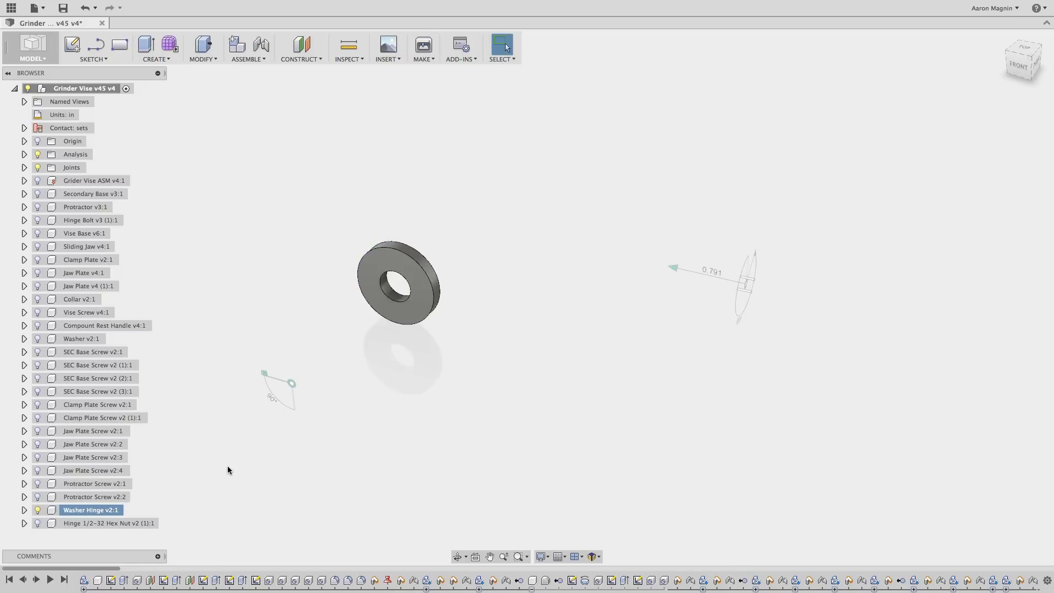
click(131, 510)
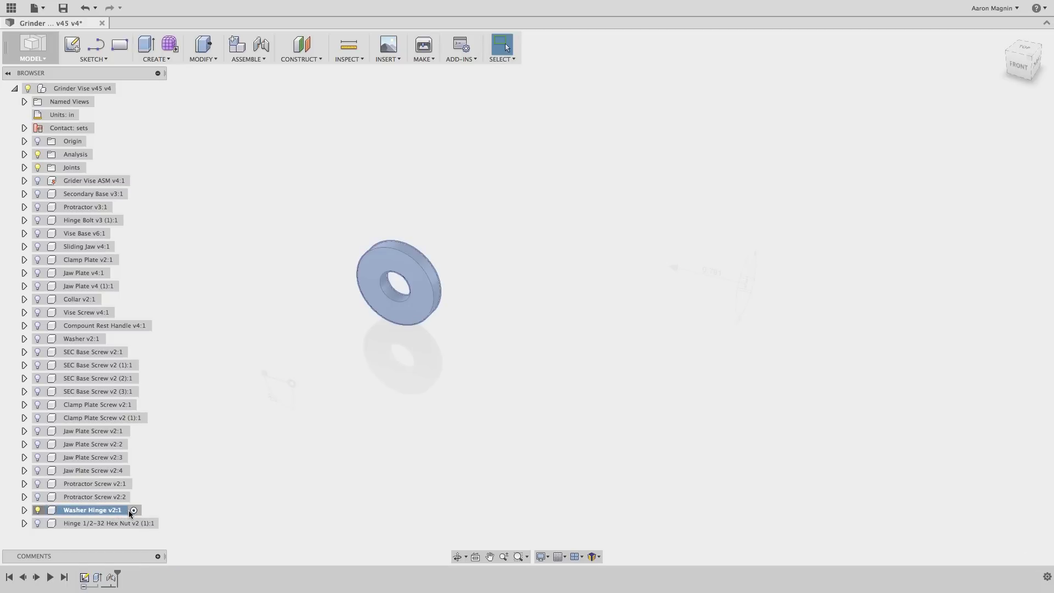
key(Escape)
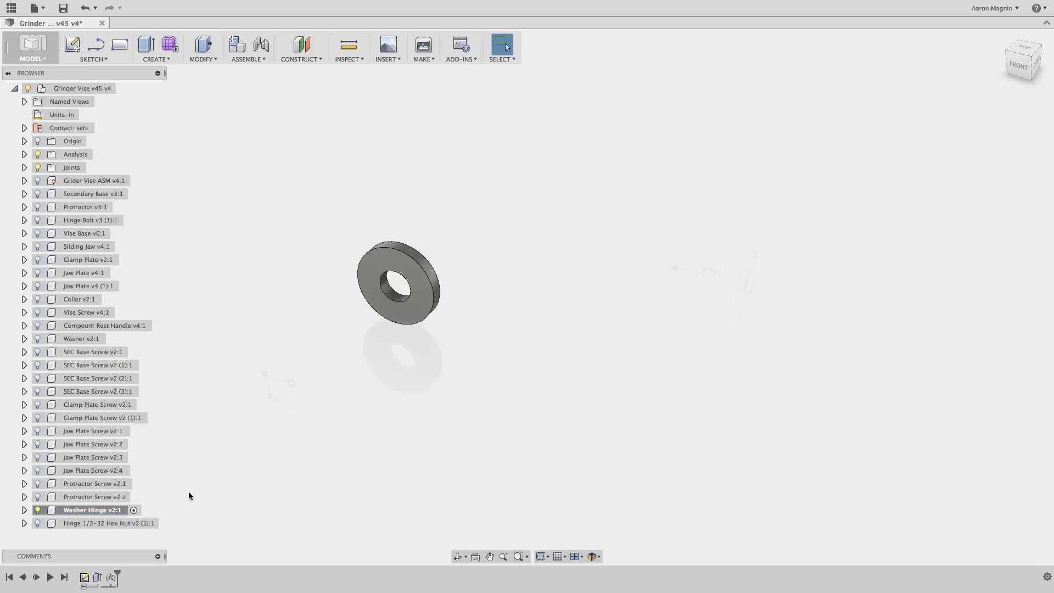